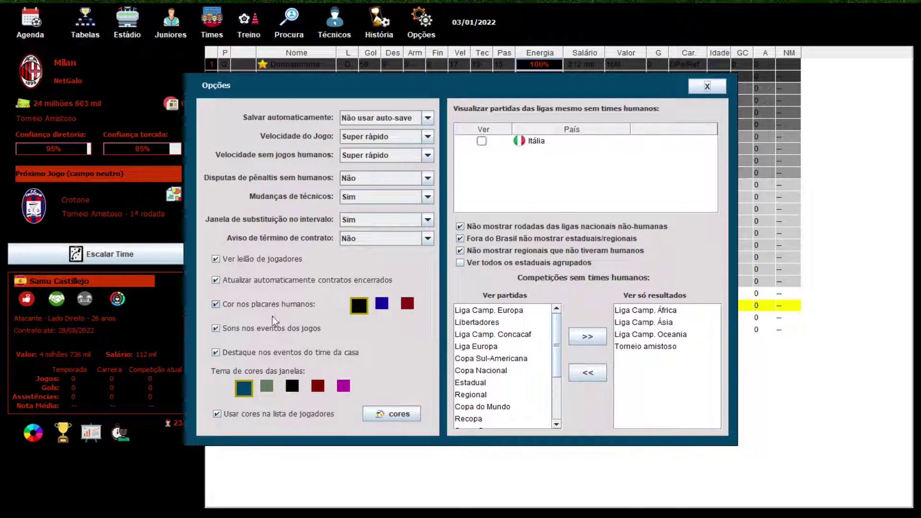
Turn off the sounds for match events in the game options and close the options
click(233, 329)
click(696, 87)
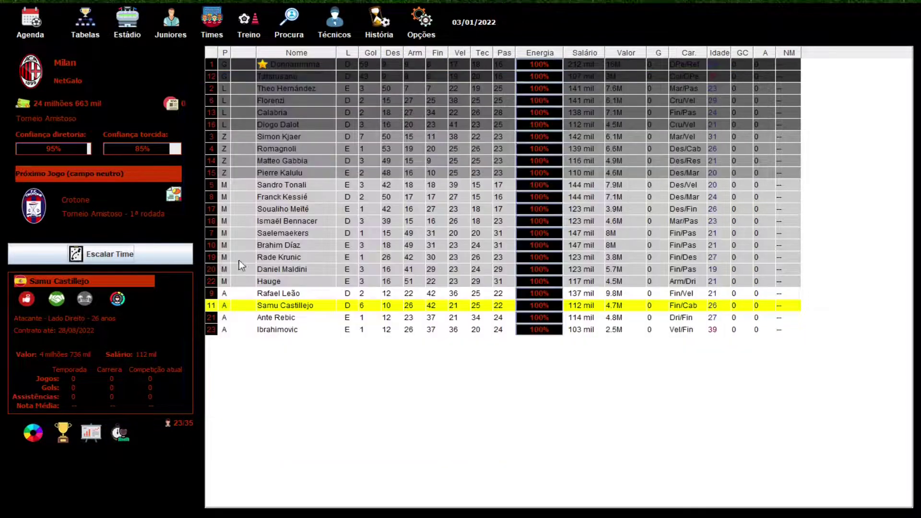
Play the friendly tournament match against Crotone with the current lineup, resuming after each interruption, and continue past the results
click(190, 261)
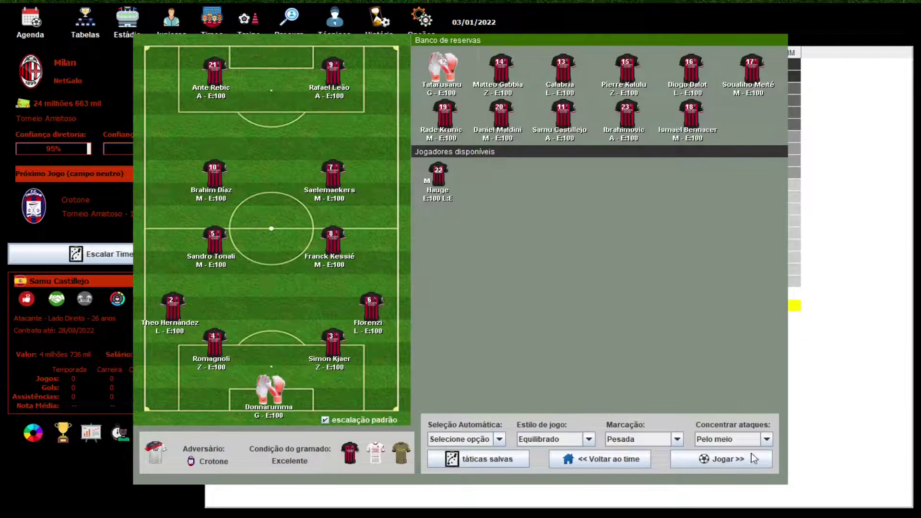
click(738, 462)
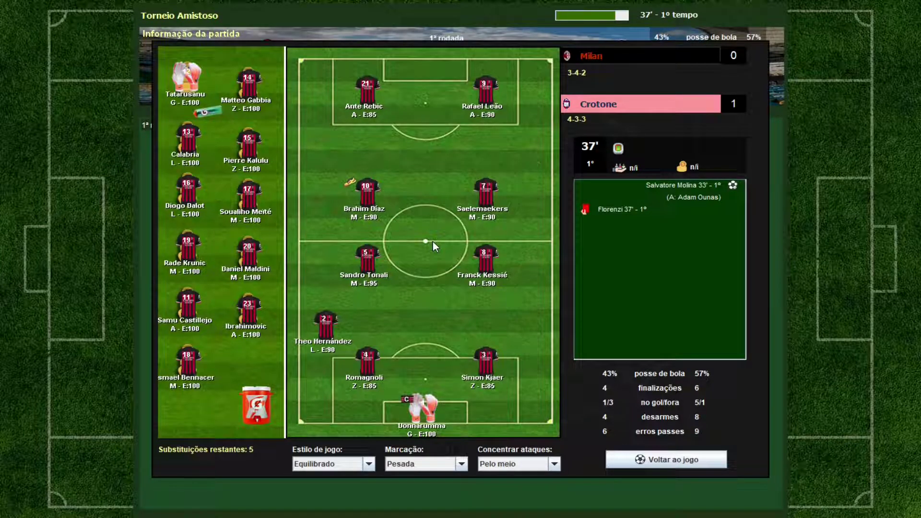
key(Return)
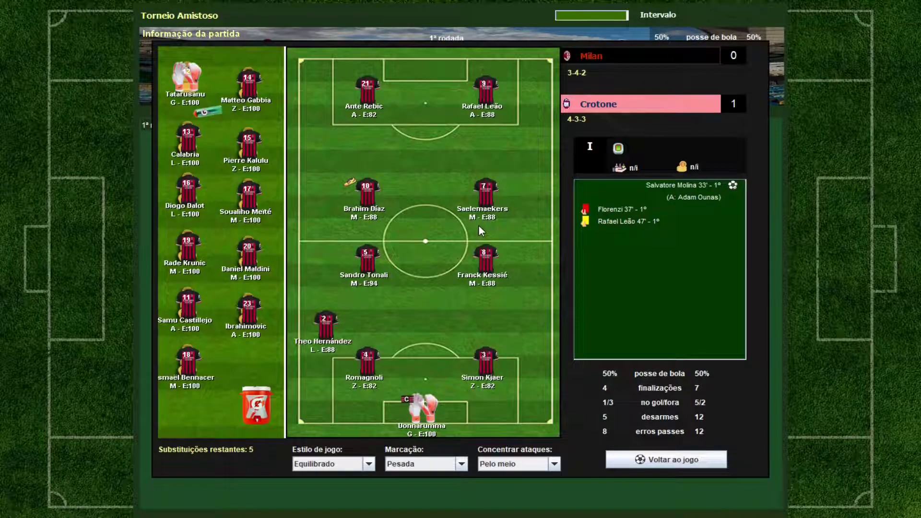
key(Return)
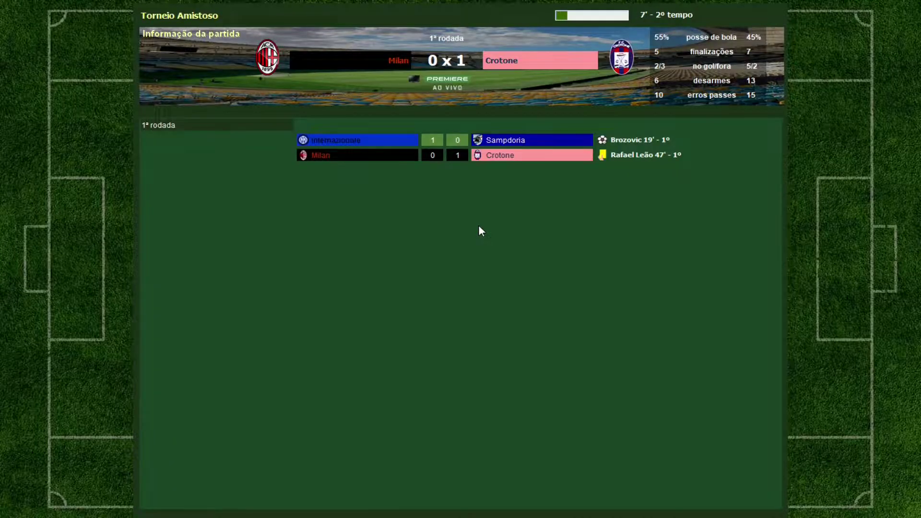
click(381, 157)
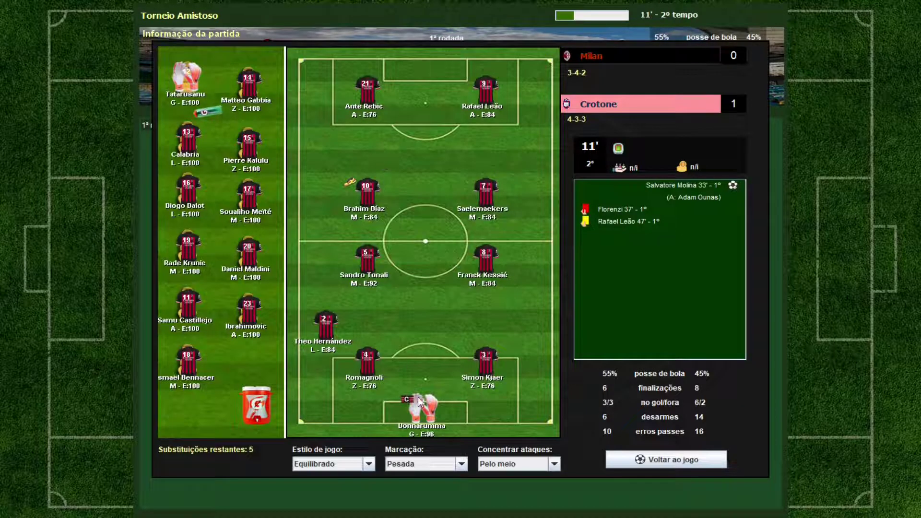
click(620, 459)
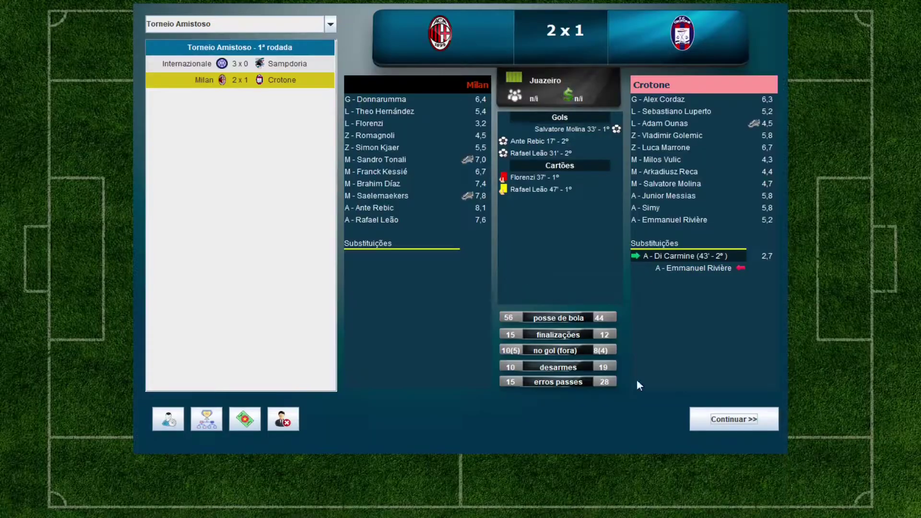
click(714, 423)
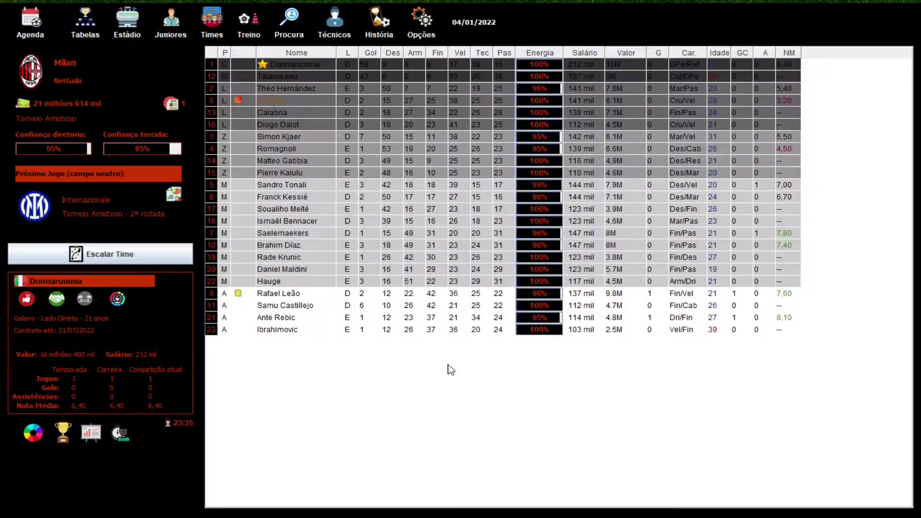
Preview Milan's three kits in the lineup for the Internazionale match and go back to the squad
click(163, 262)
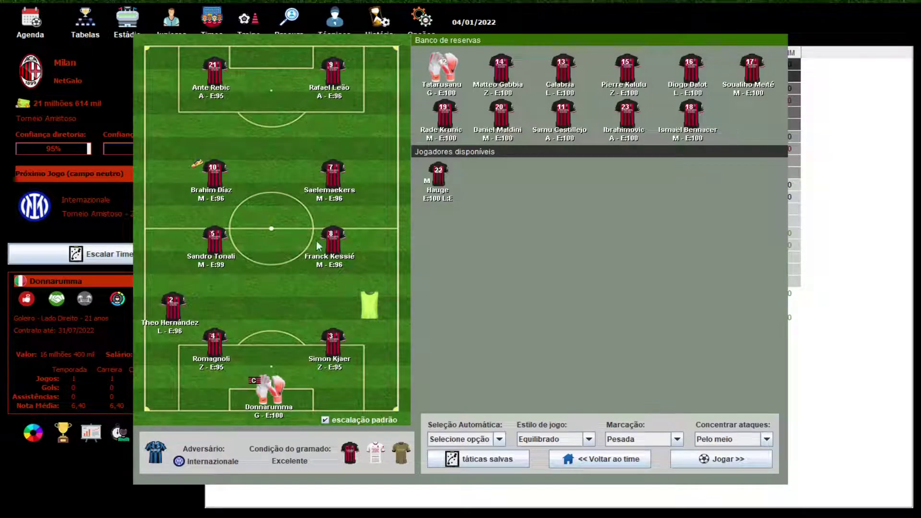
click(376, 458)
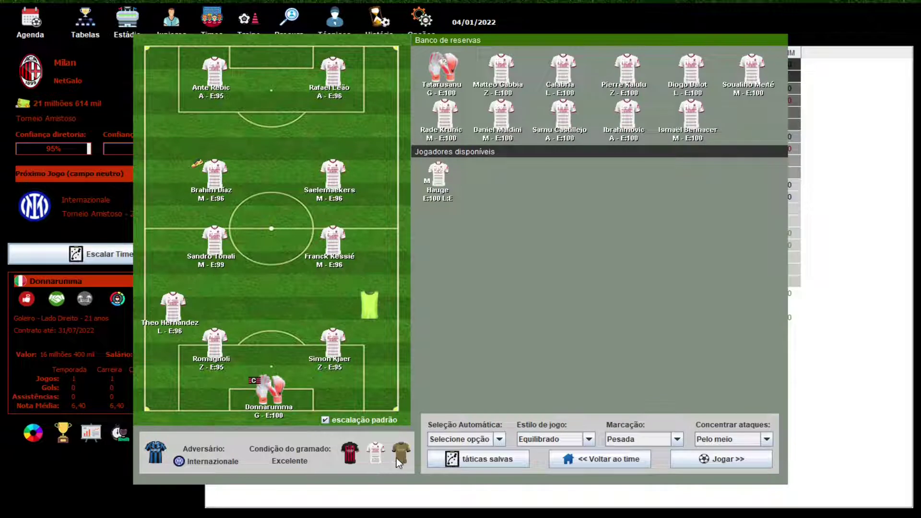
click(396, 457)
click(378, 457)
click(349, 456)
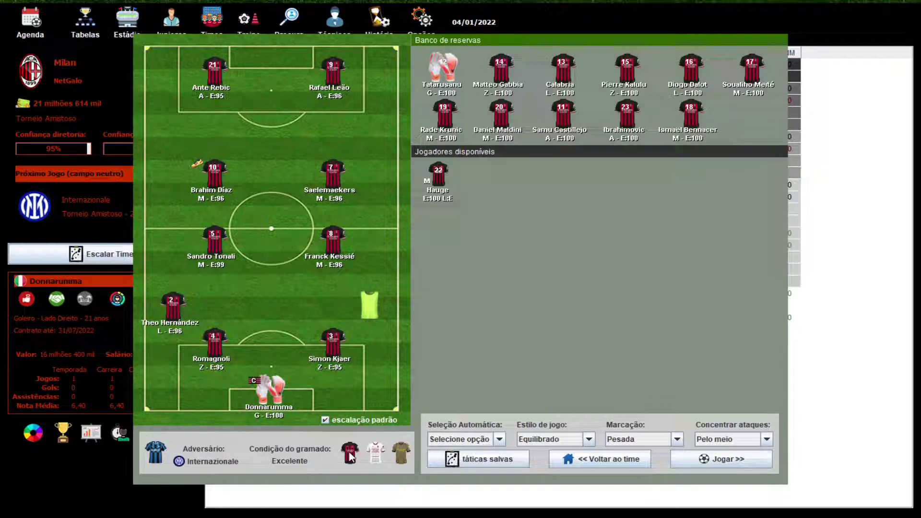
click(566, 462)
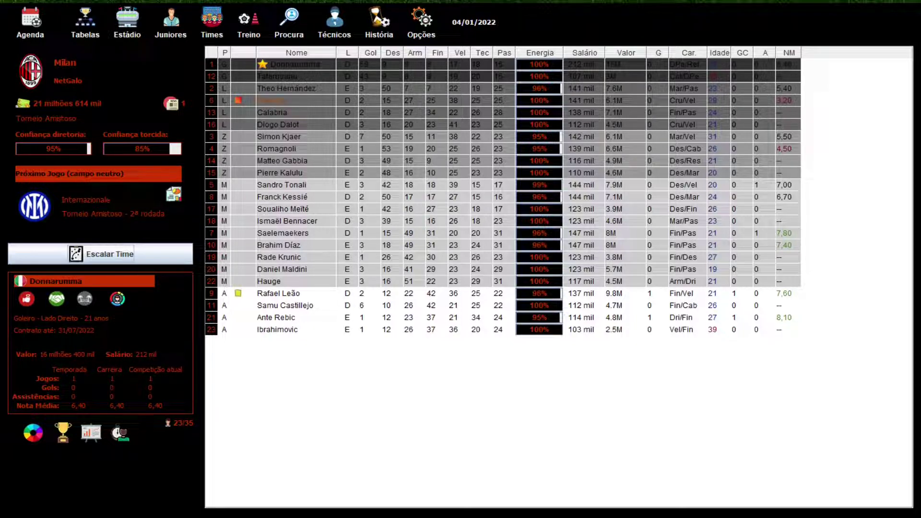
Switch to the BRASFOOT22-23 folder in File Explorer and extract the Uniformes milan archive there
mouse_move(424, 516)
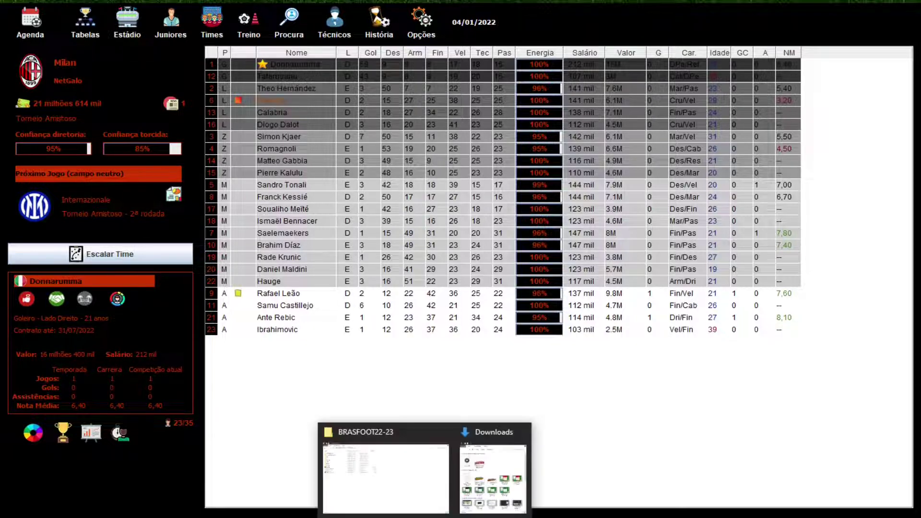
click(404, 477)
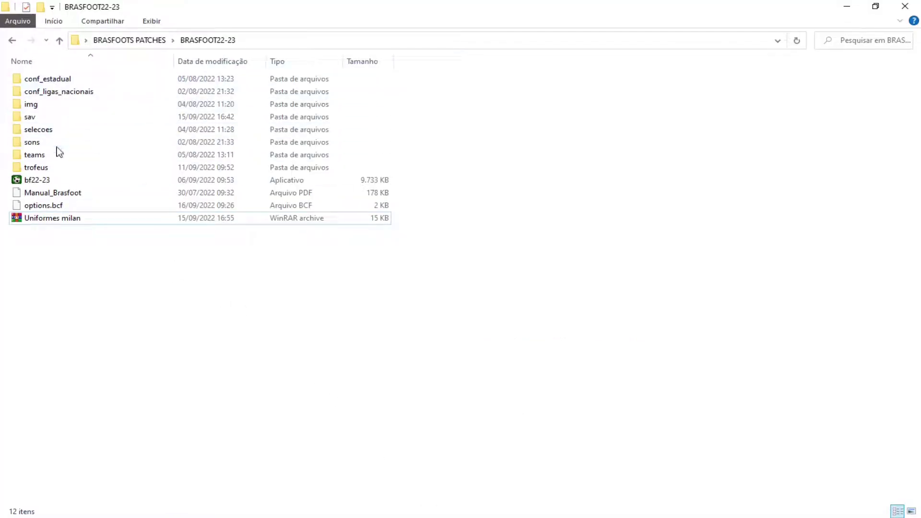
click(43, 222)
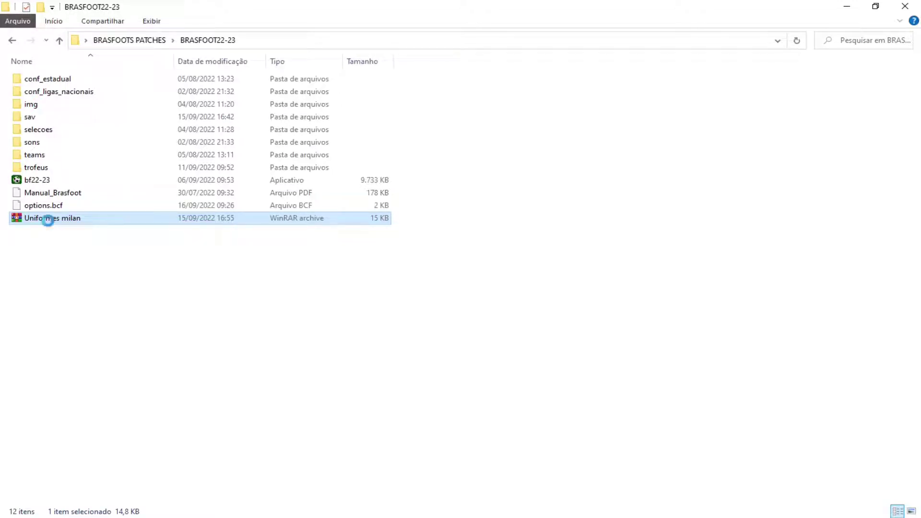
right_click(48, 219)
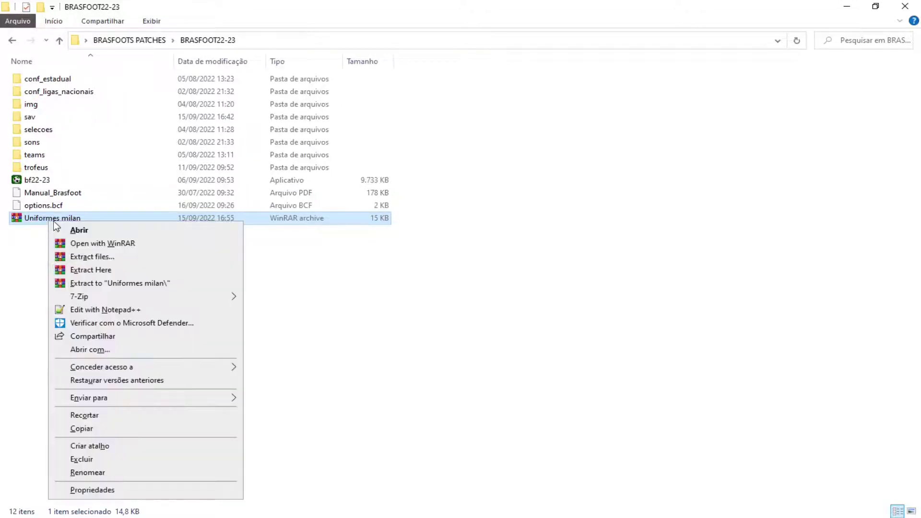
click(80, 271)
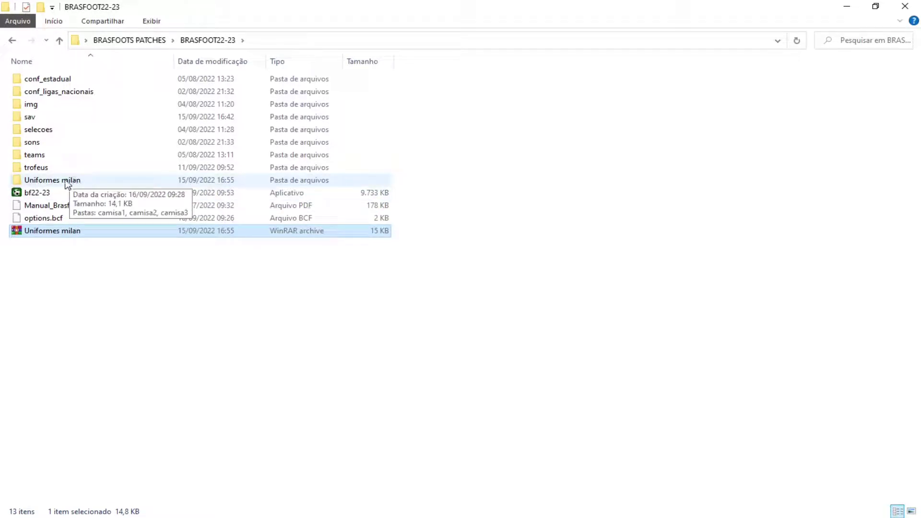
Examine the shirt images inside the camisa1, camisa2 and camisa3 subfolders of Uniformes milan and return to BRASFOOT22-23
click(62, 185)
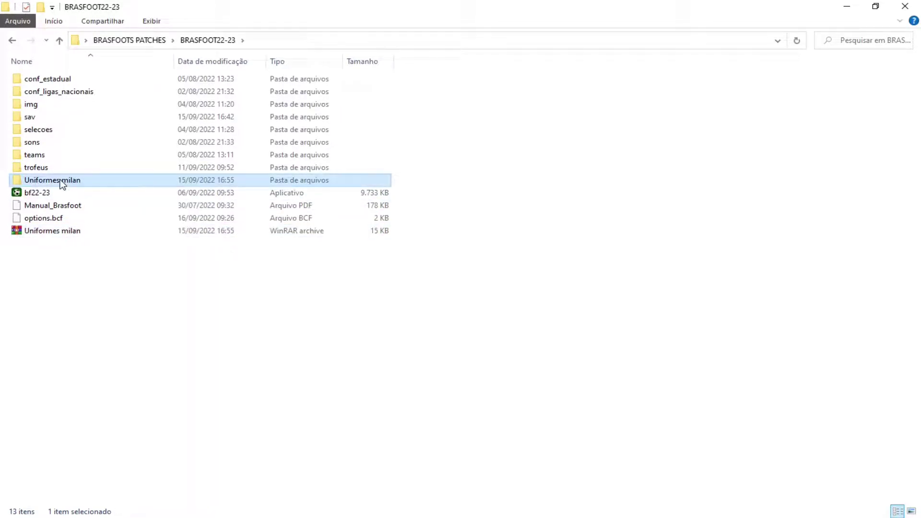
double_click(108, 188)
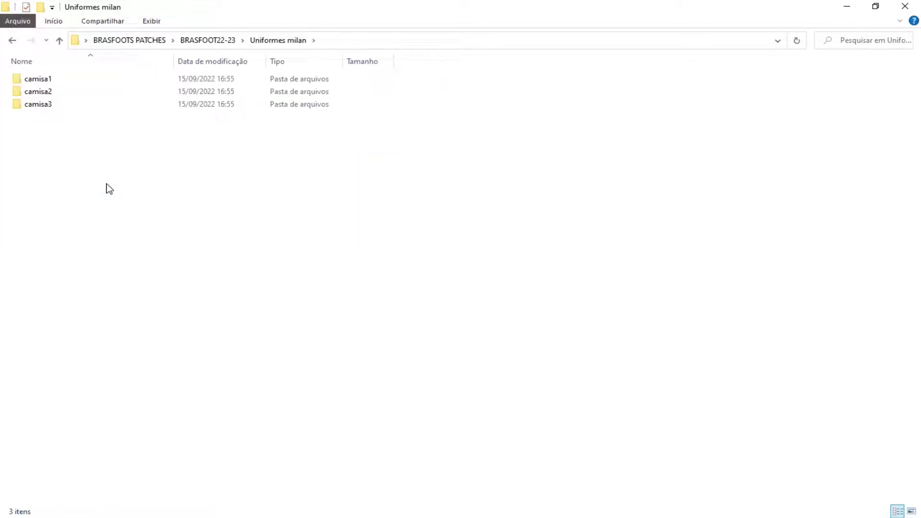
double_click(43, 80)
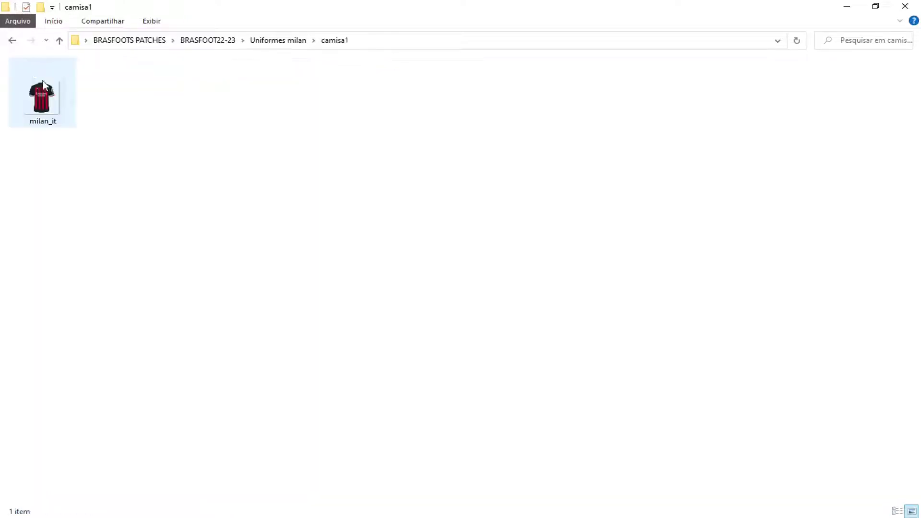
click(12, 41)
double_click(35, 91)
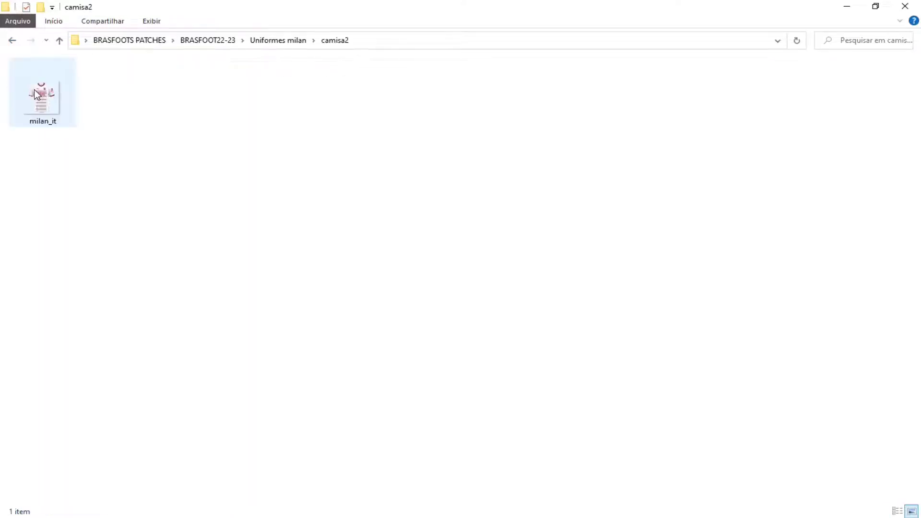
click(12, 41)
double_click(43, 104)
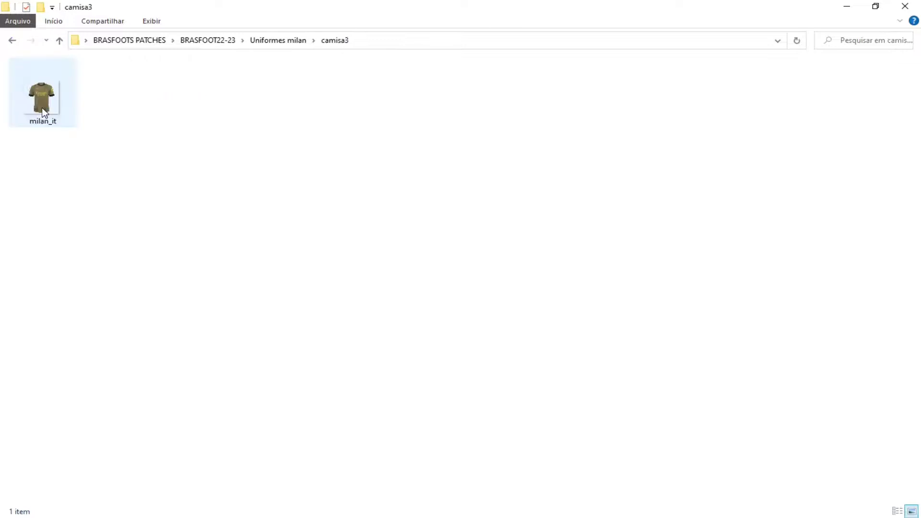
click(13, 40)
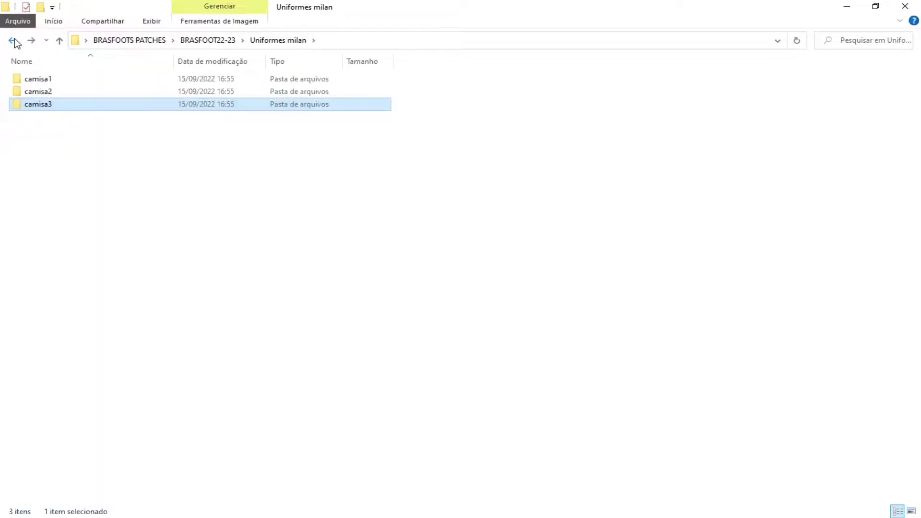
click(13, 41)
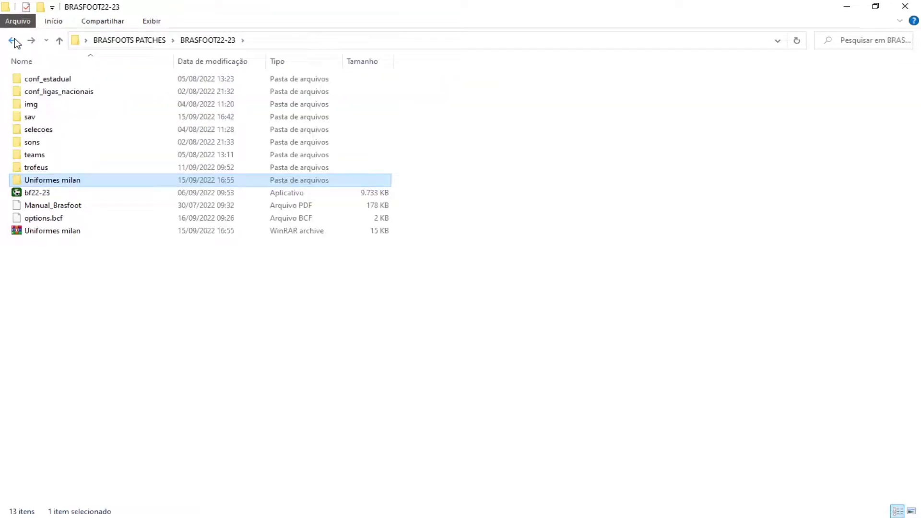
Cut the milan_it shirt image from the camisa1 folder inside Uniformes milan
double_click(56, 181)
double_click(42, 80)
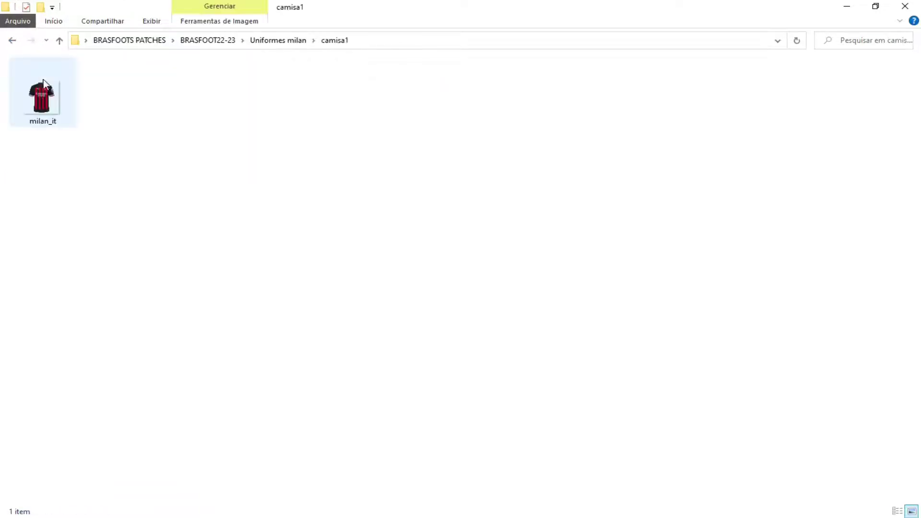
click(55, 119)
right_click(48, 119)
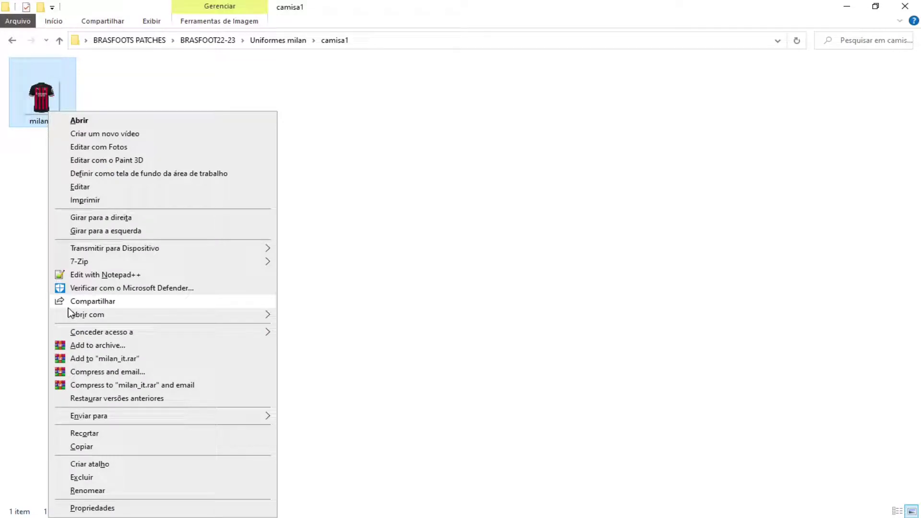
click(75, 433)
Paste the cut milan_it image into the camisas folder inside teams, replacing the existing file
click(12, 42)
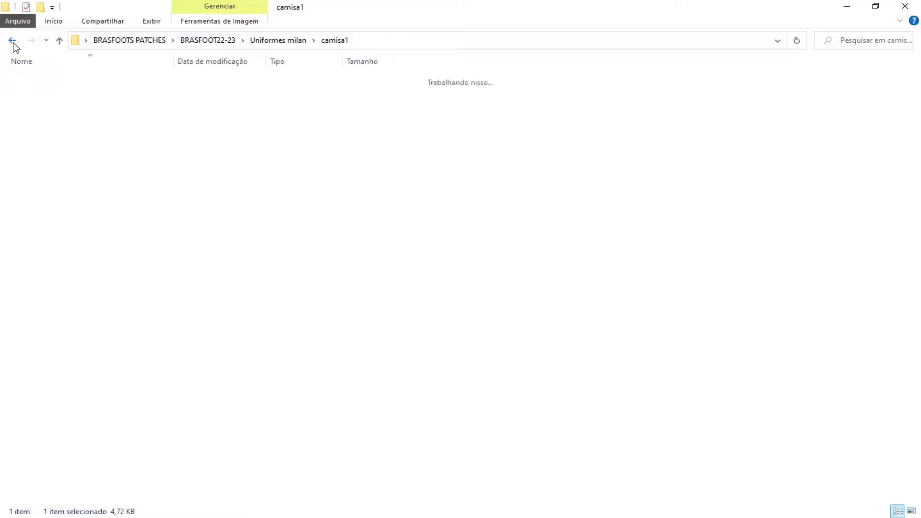
click(13, 41)
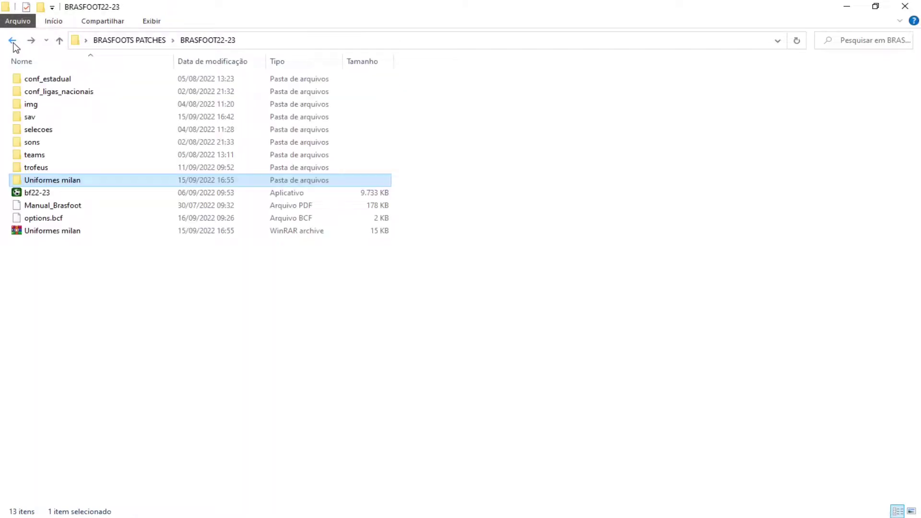
double_click(33, 155)
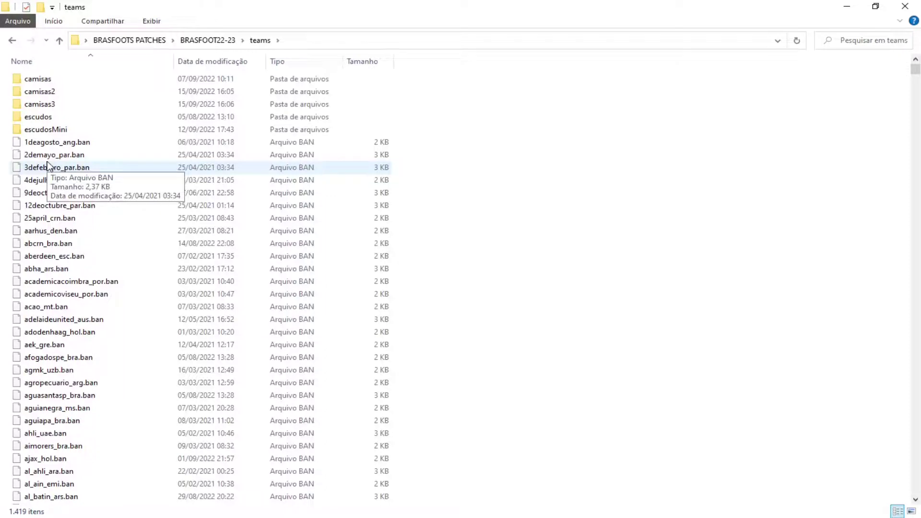
double_click(43, 79)
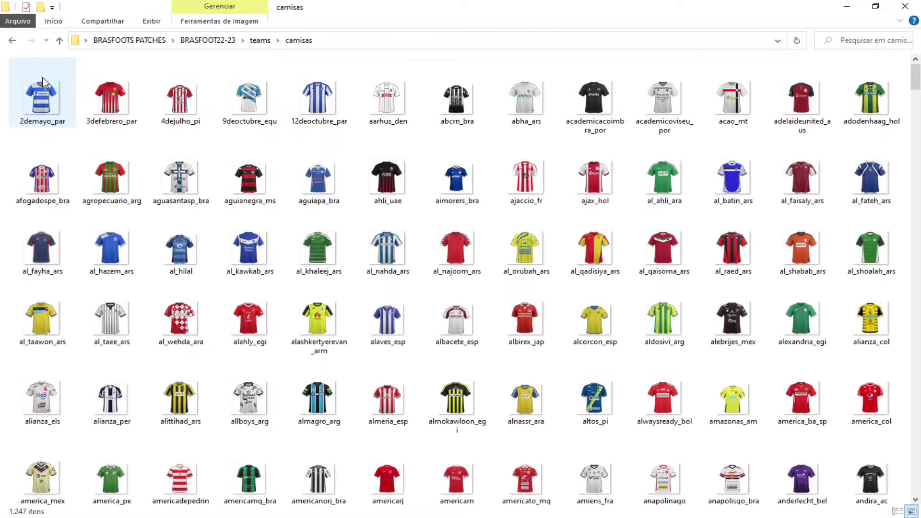
click(12, 41)
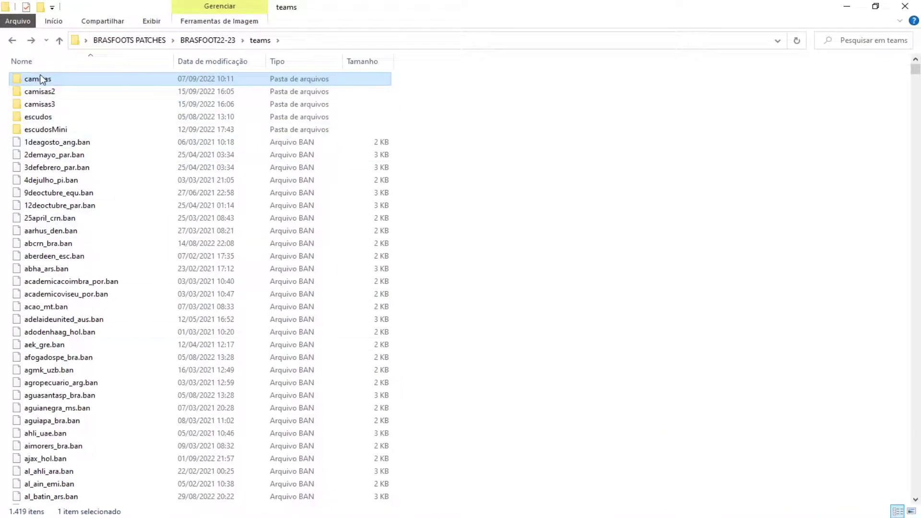
double_click(41, 80)
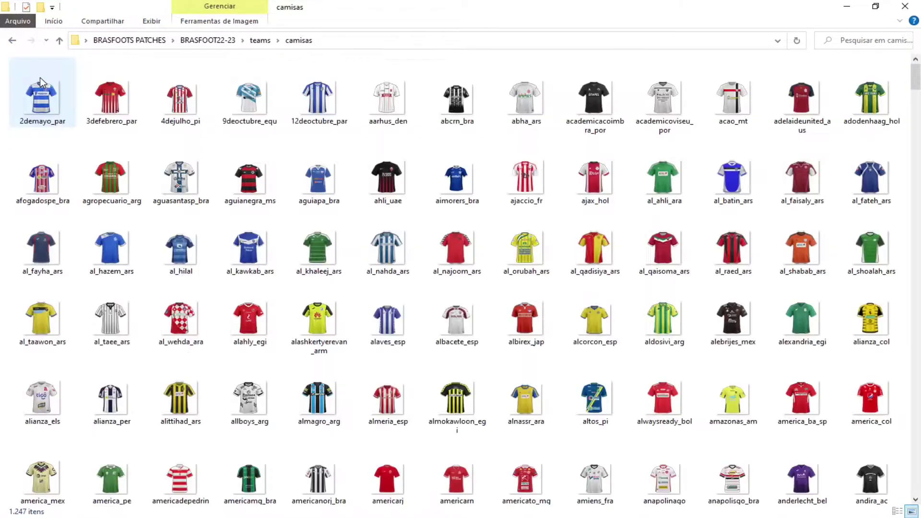
right_click(8, 164)
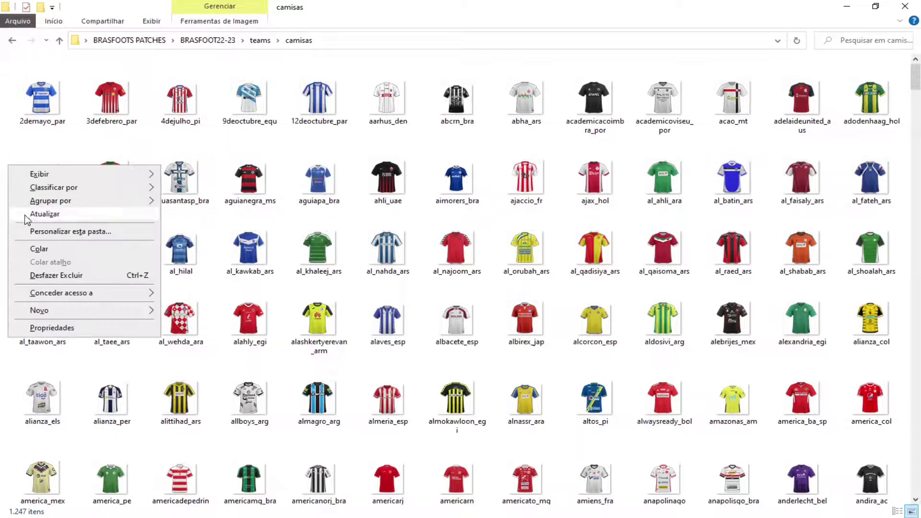
click(28, 245)
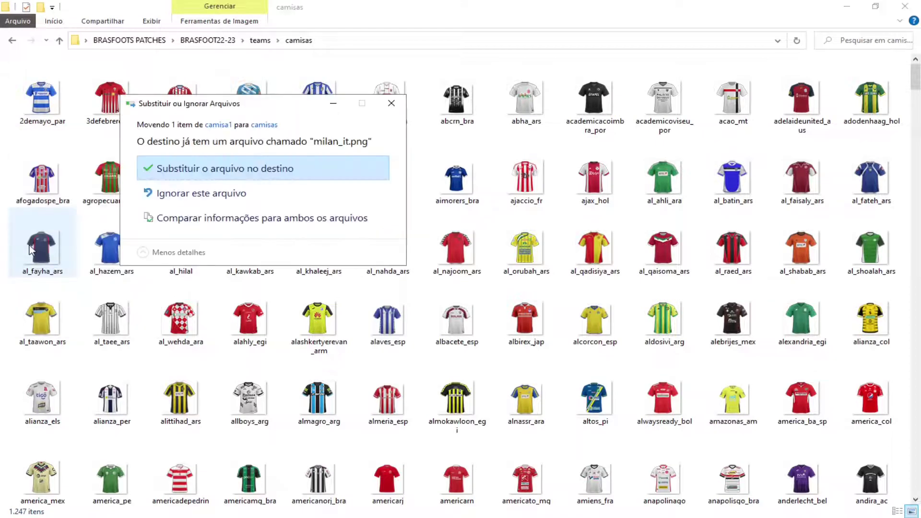
click(222, 177)
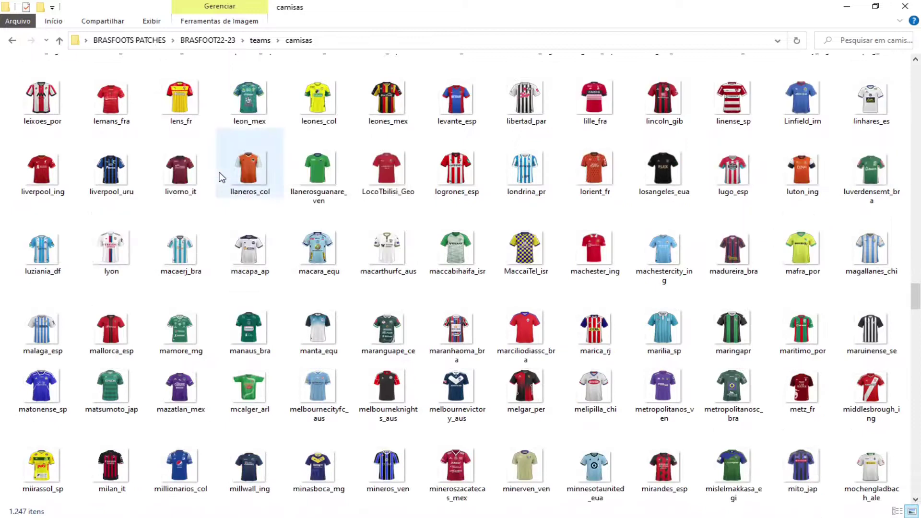
Look through the camisas shirt images, return to the teams folder and refresh its file listing
scroll(522, 223, down, 15)
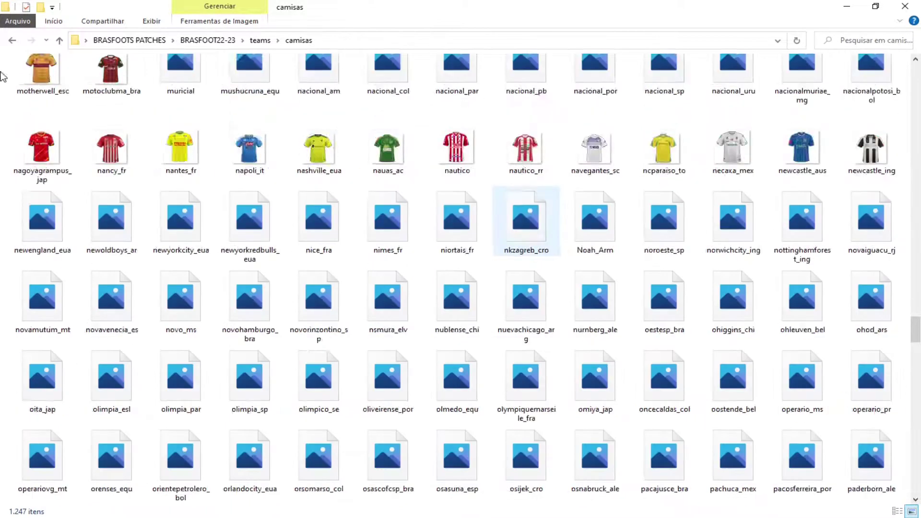
click(12, 41)
right_click(450, 199)
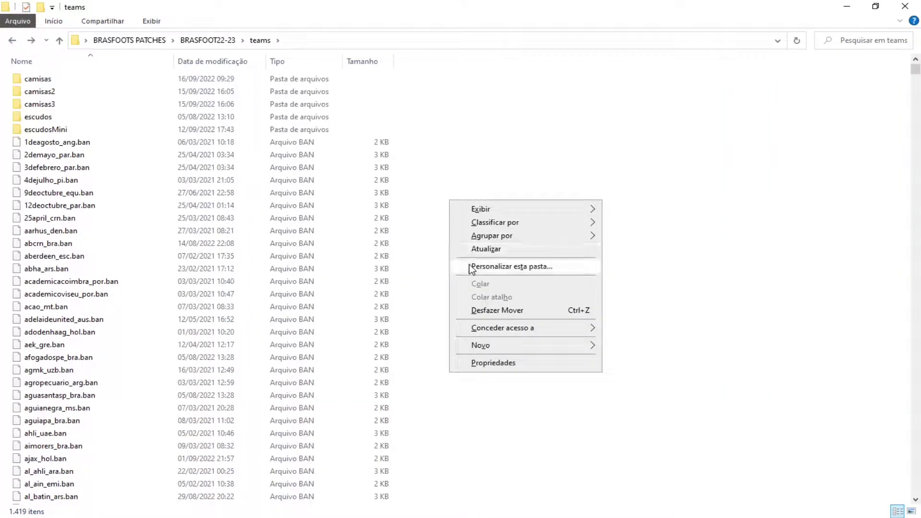
click(470, 249)
right_click(453, 216)
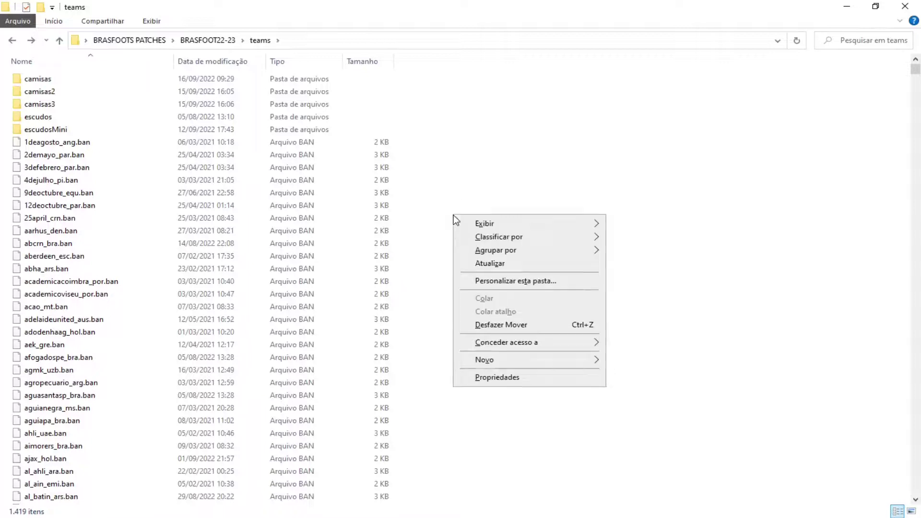
click(471, 263)
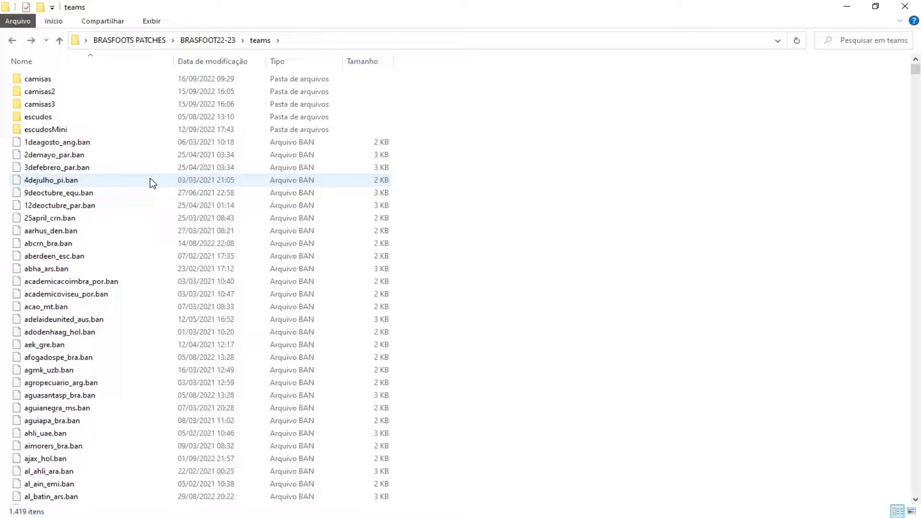
Cut the milan_it shirt image from the camisa2 folder inside Uniformes milan
click(12, 41)
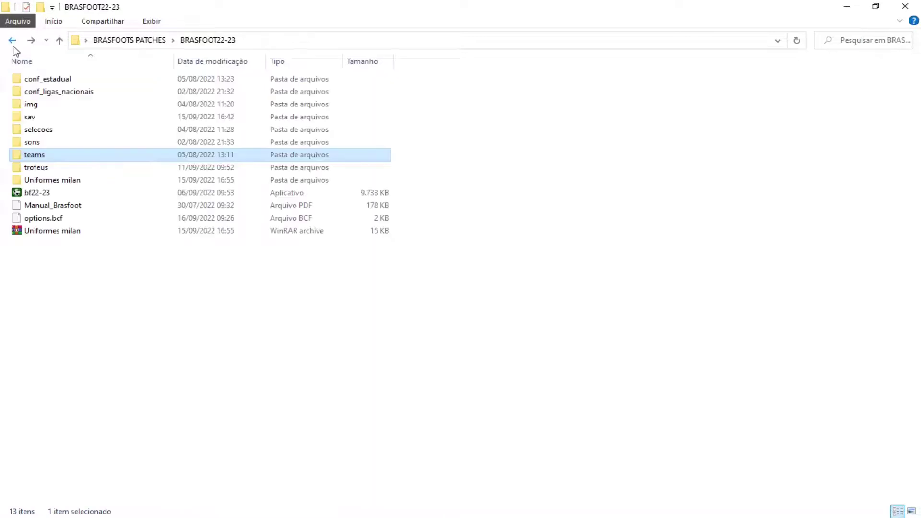
double_click(38, 181)
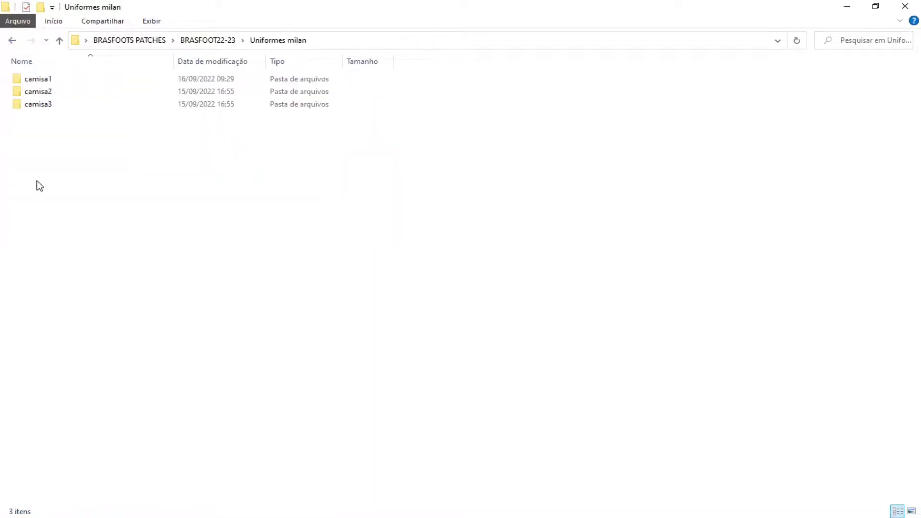
double_click(34, 94)
click(34, 95)
right_click(34, 92)
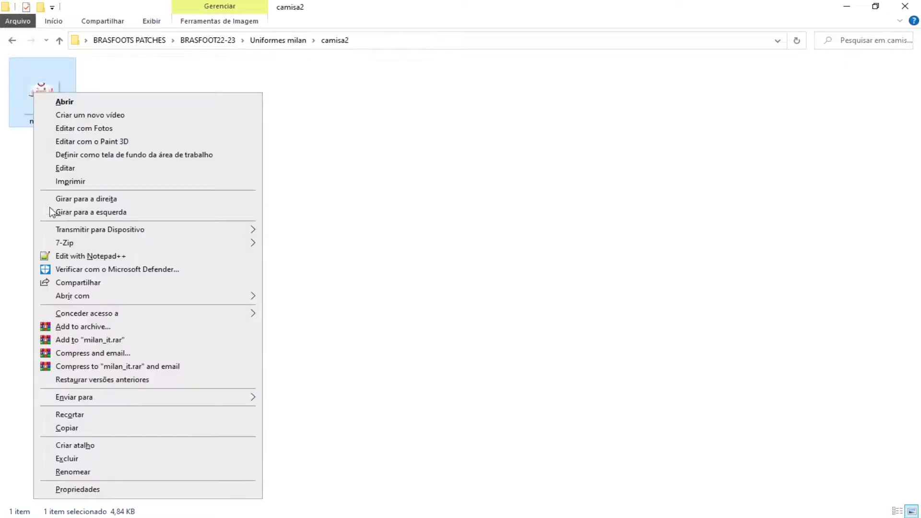
click(51, 414)
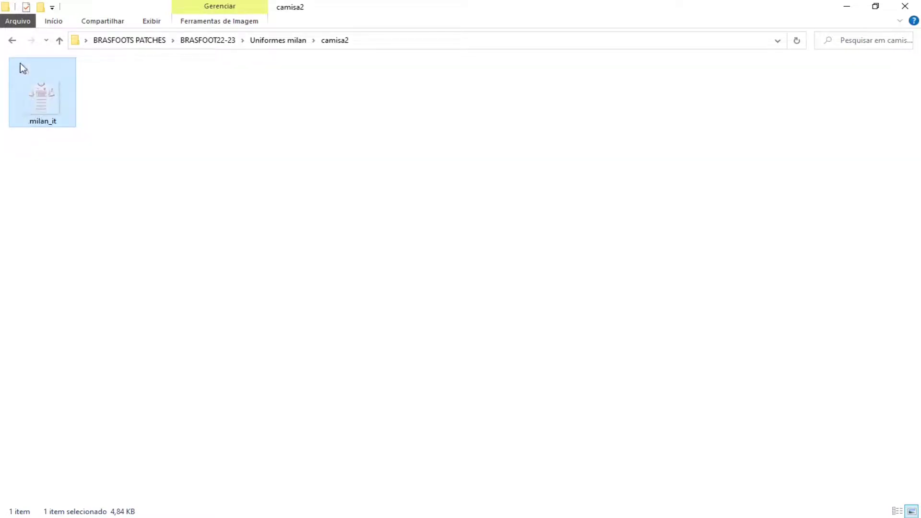
Paste the cut milan_it image into the camisas2 folder inside teams, replacing the existing file
click(13, 41)
click(12, 42)
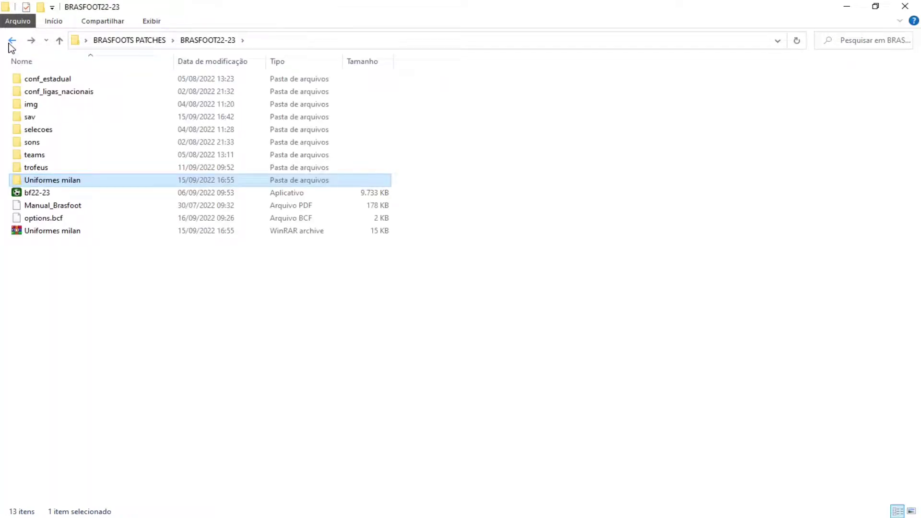
double_click(33, 156)
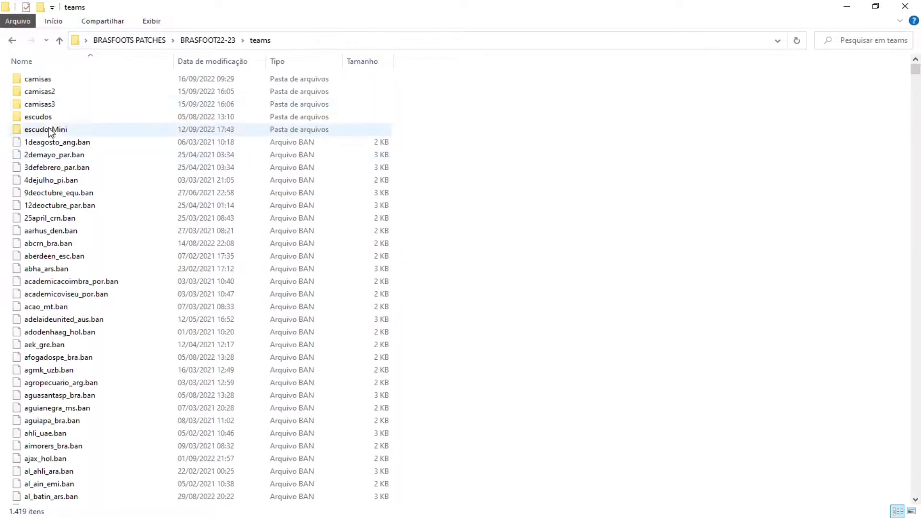
double_click(45, 93)
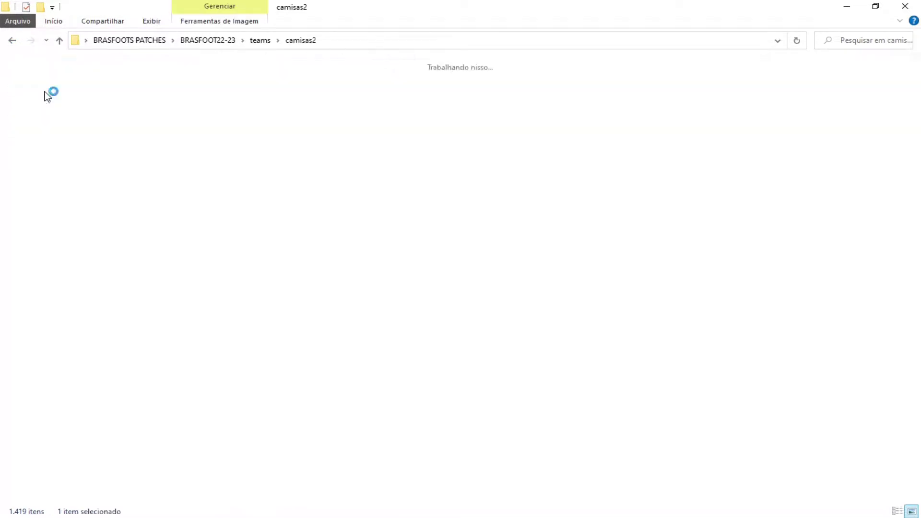
right_click(8, 161)
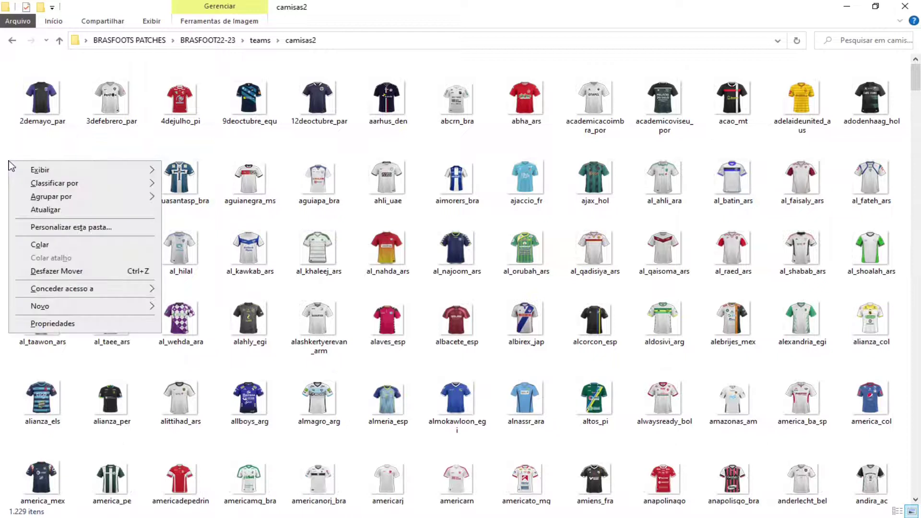
click(34, 247)
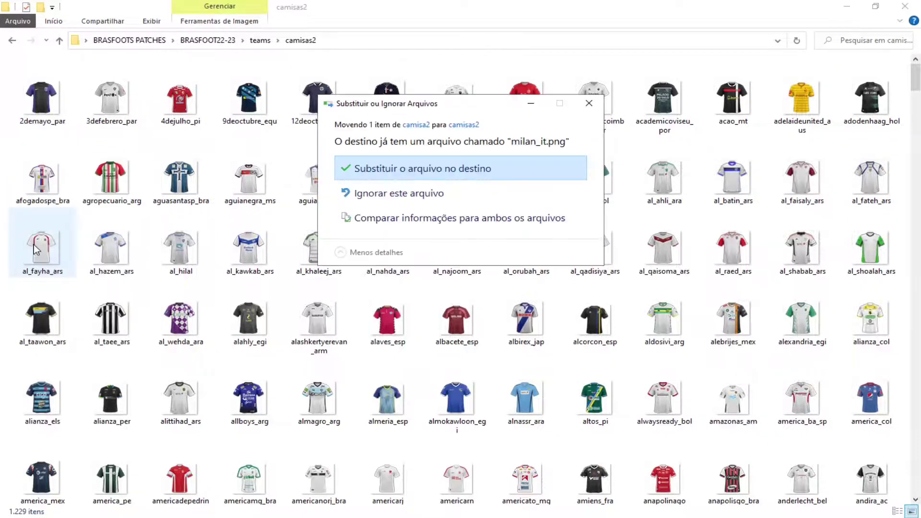
click(357, 173)
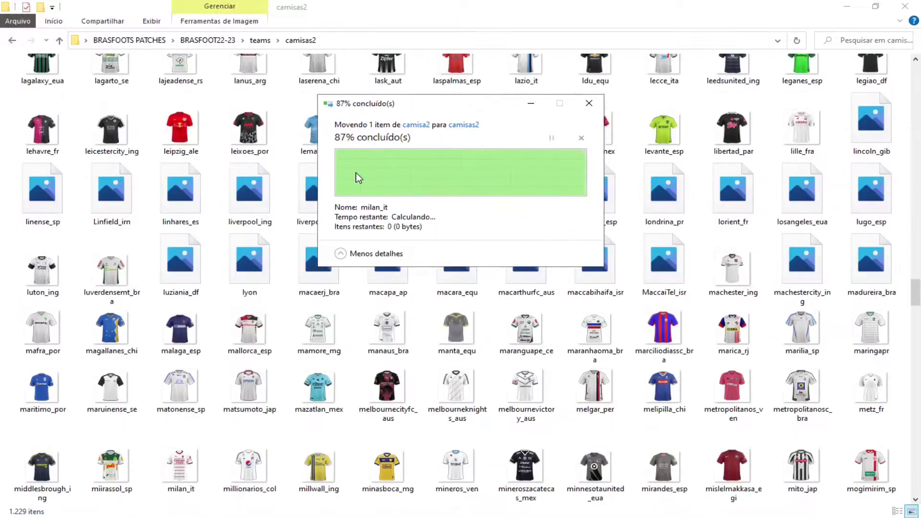
Go back from camisas2 to the teams folder and refresh it
click(10, 41)
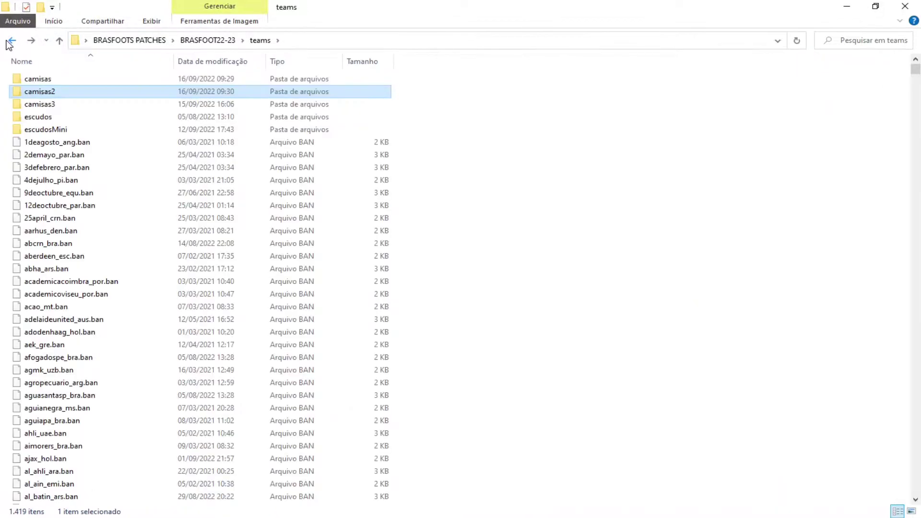
click(11, 42)
click(31, 41)
right_click(485, 220)
click(506, 267)
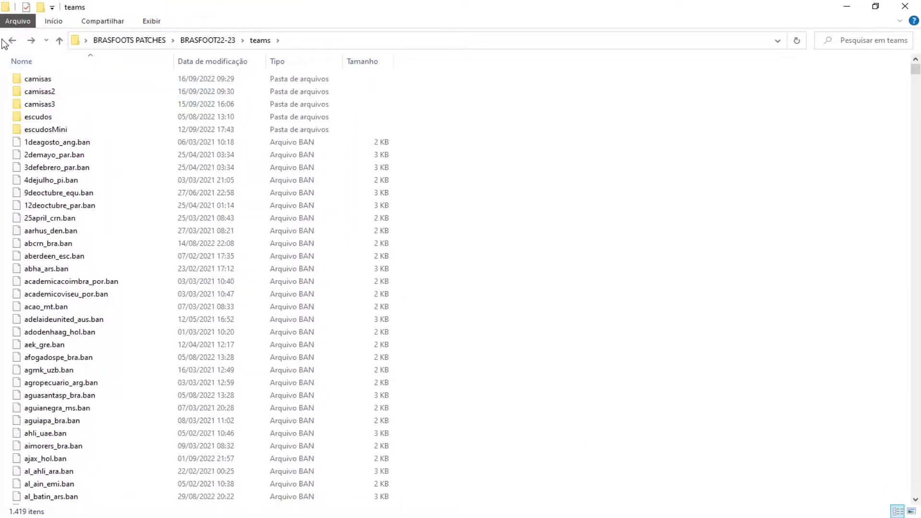
Cut the milan_it shirt image from the camisa3 folder inside Uniformes milan
click(11, 41)
click(40, 182)
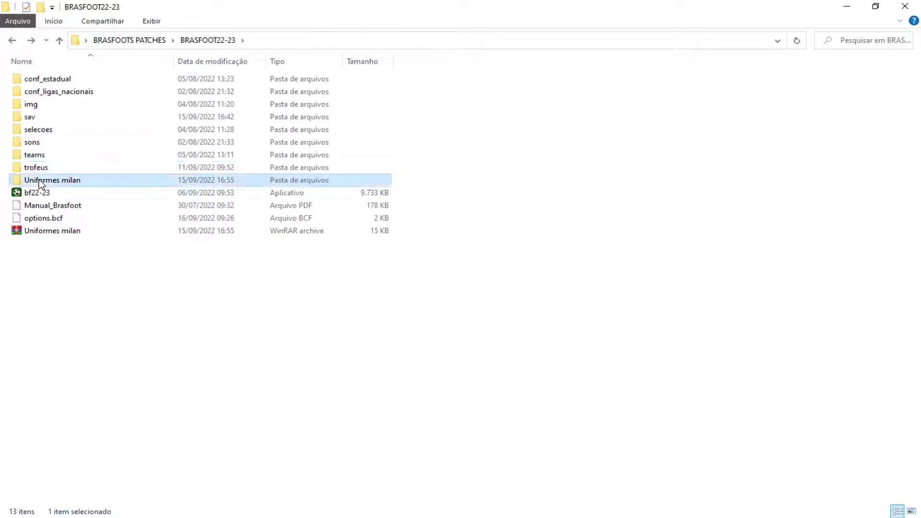
double_click(41, 182)
double_click(43, 104)
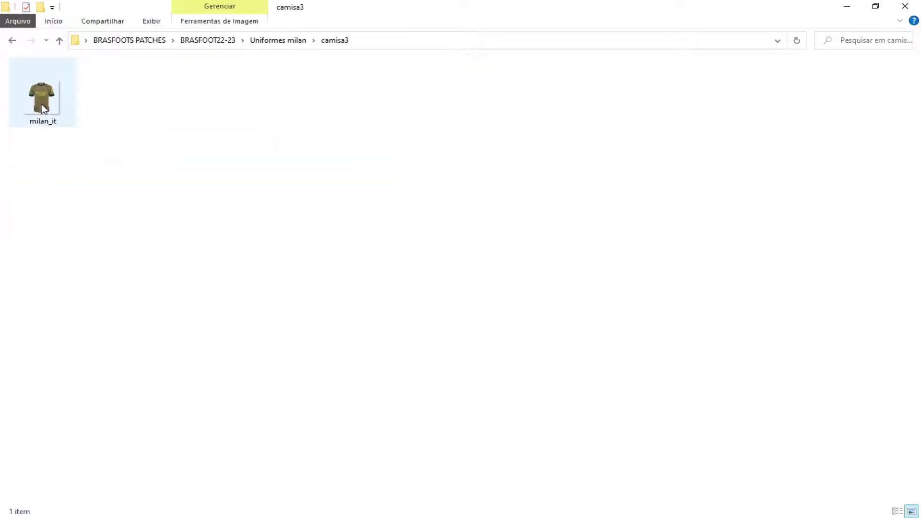
right_click(43, 108)
click(68, 426)
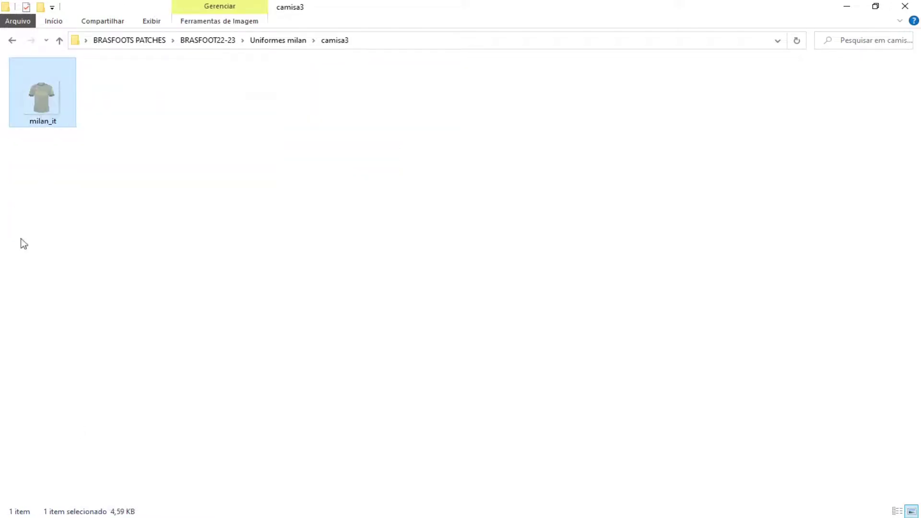
Paste the cut milan_it image into the camisas3 folder inside teams, replacing the existing file
click(10, 37)
click(10, 37)
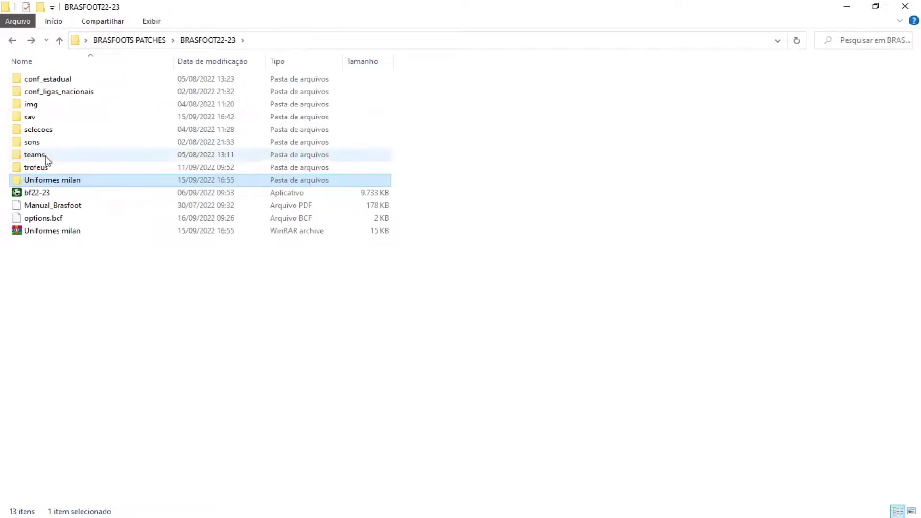
double_click(46, 156)
double_click(41, 103)
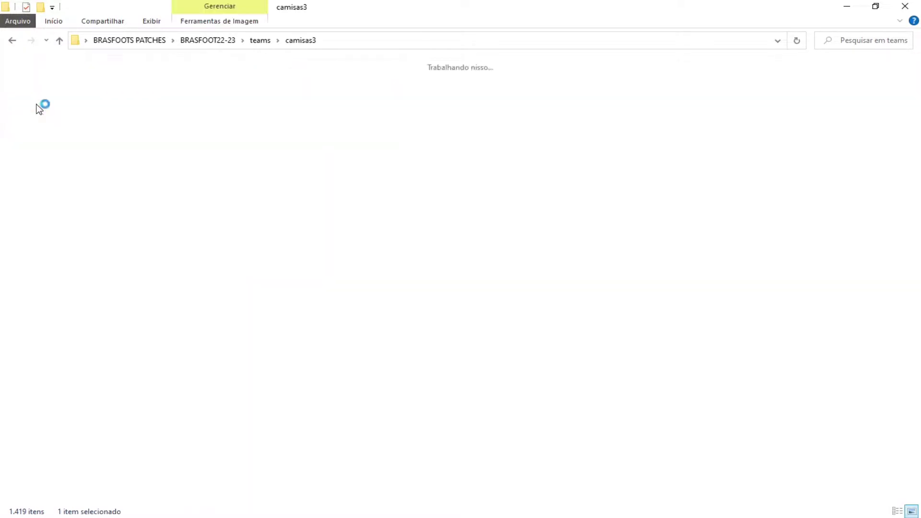
right_click(7, 178)
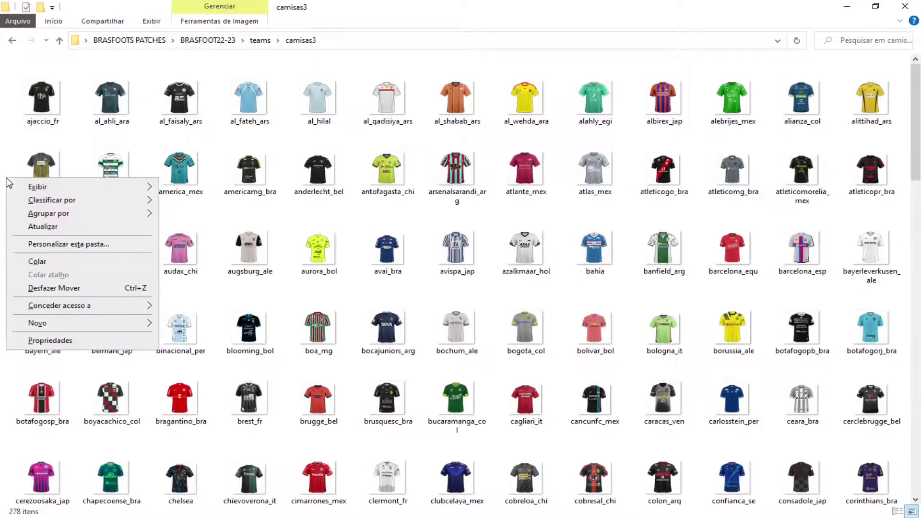
click(33, 262)
click(390, 172)
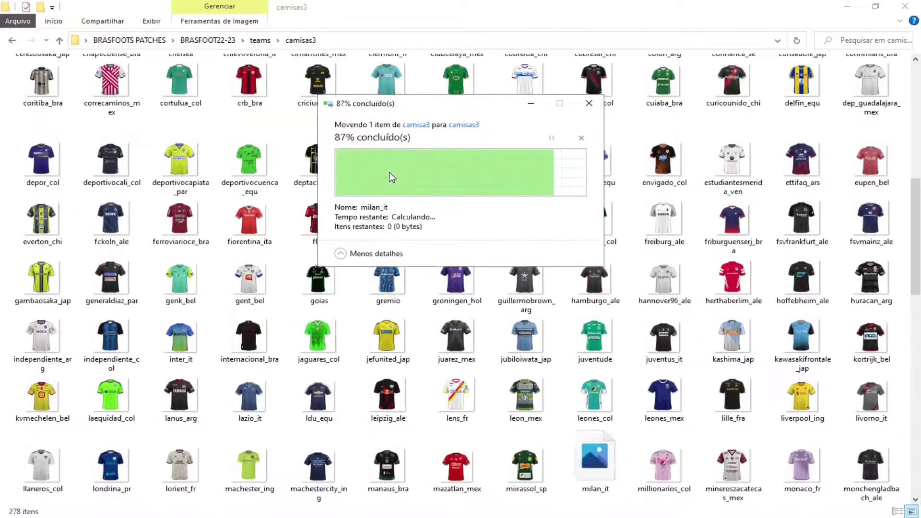
Return to the BRASFOOT22-23 folder and refresh its listing several times
click(13, 41)
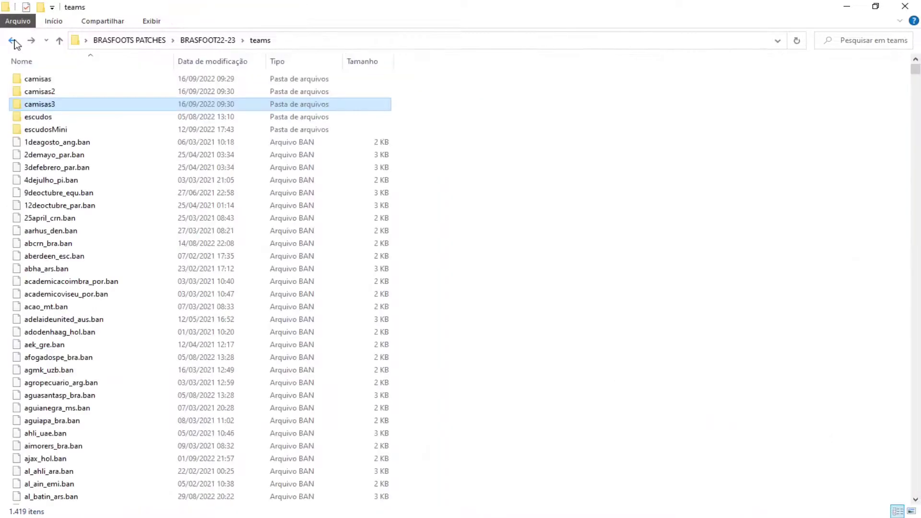
click(13, 41)
right_click(403, 314)
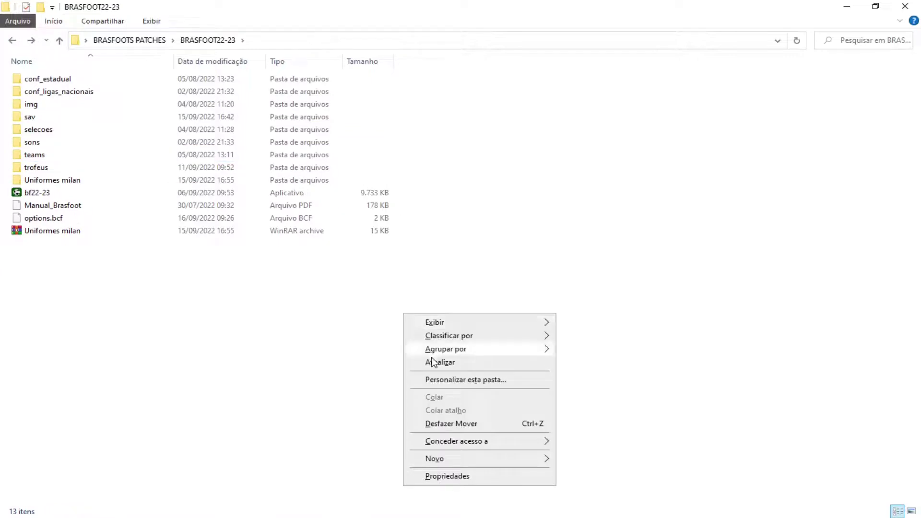
click(433, 362)
right_click(272, 322)
click(304, 372)
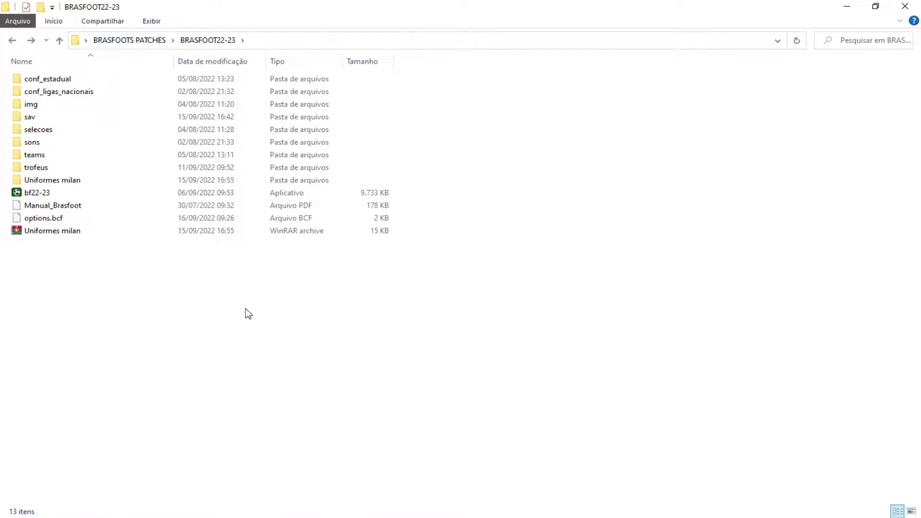
right_click(246, 309)
click(275, 355)
right_click(231, 307)
click(266, 355)
Delete the Uniformes milan WinRAR archive and check the camisa3 subfolder of the extracted Uniformes milan folder
click(58, 233)
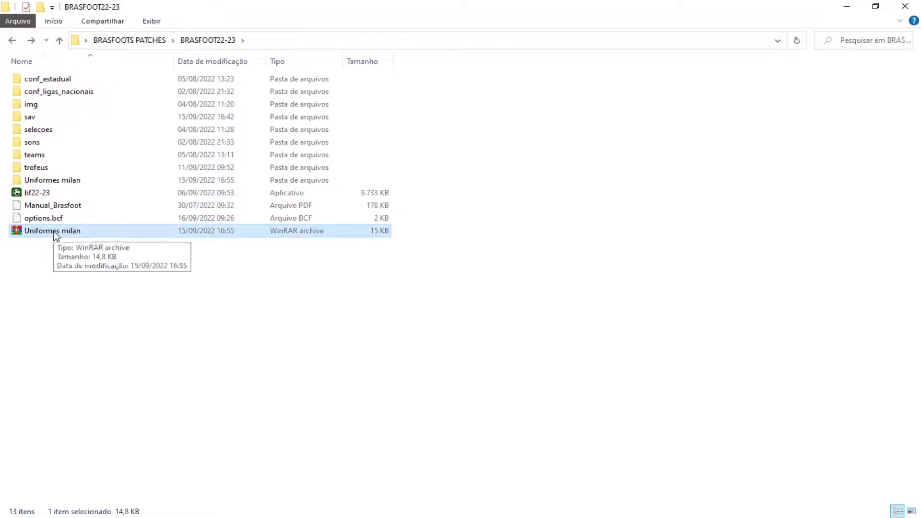
key(Delete)
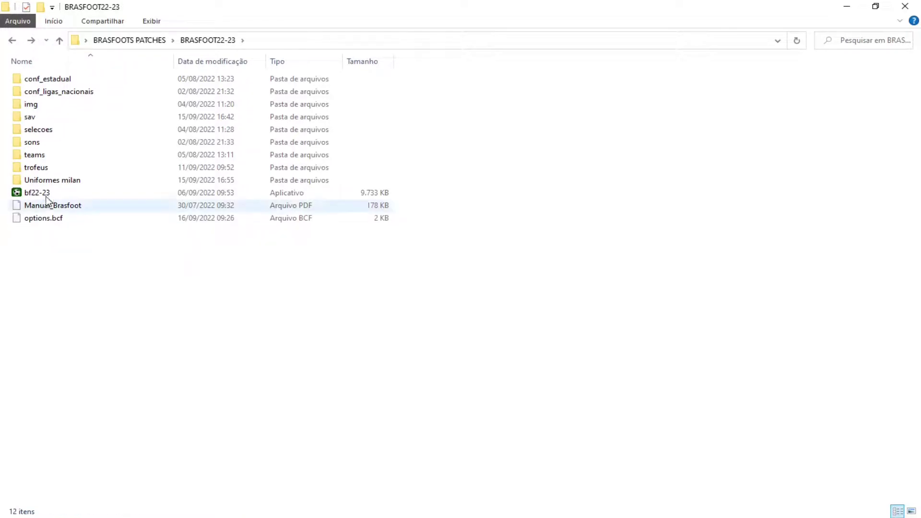
double_click(51, 180)
double_click(40, 106)
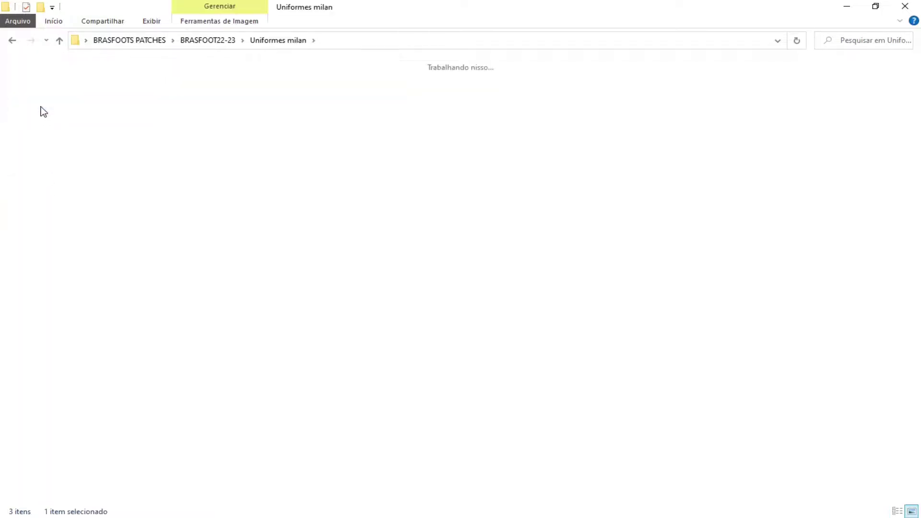
click(14, 42)
click(13, 41)
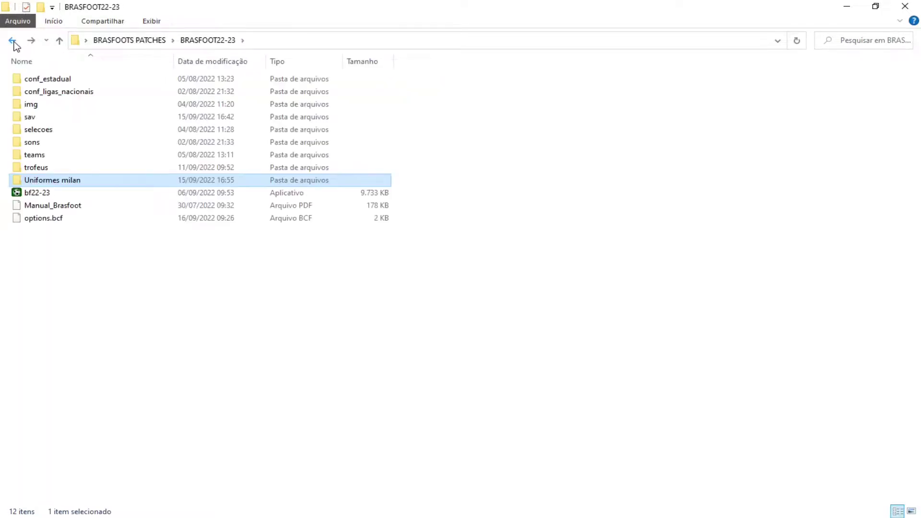
Delete the extracted Uniformes milan folder from BRASFOOT22-23 without renaming it, and refresh the listing
click(58, 183)
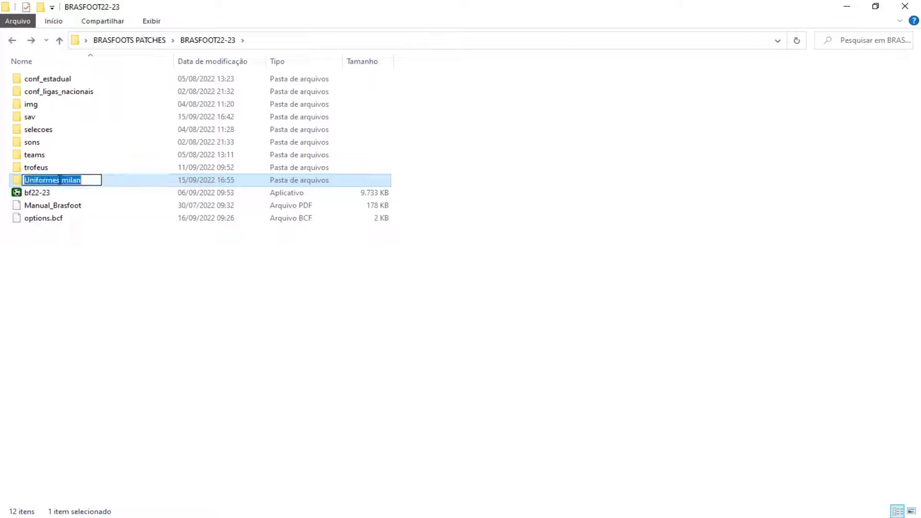
key(Escape)
click(64, 182)
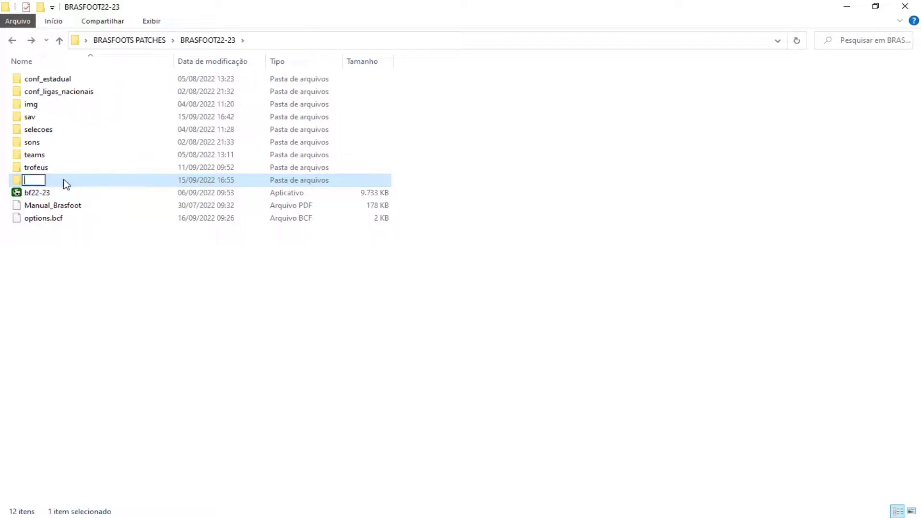
key(Escape)
key(Delete)
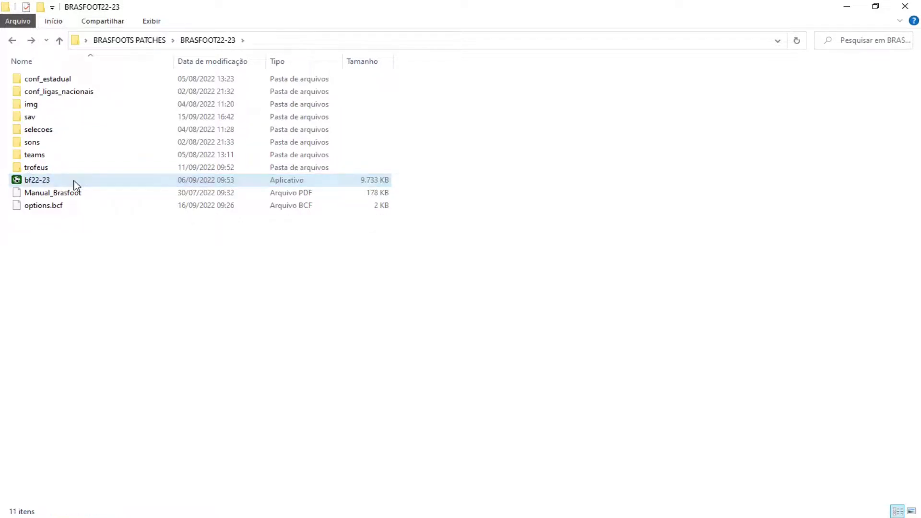
right_click(93, 242)
click(111, 294)
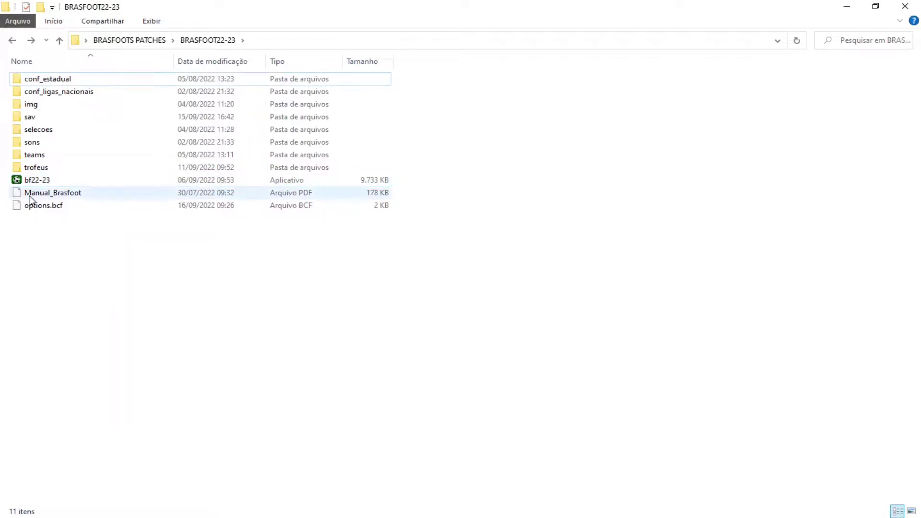
Launch the bf22-23 application from the BRASFOOT22-23 folder and open its team editor
click(36, 181)
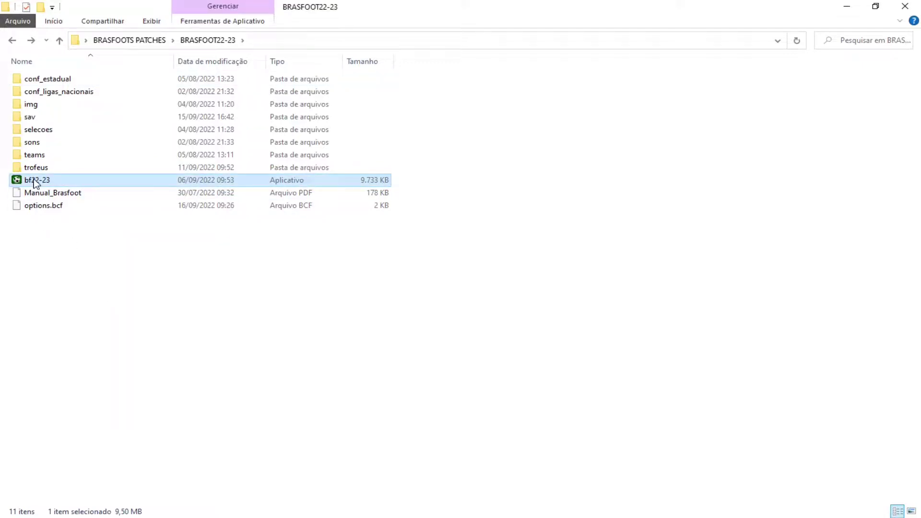
double_click(36, 182)
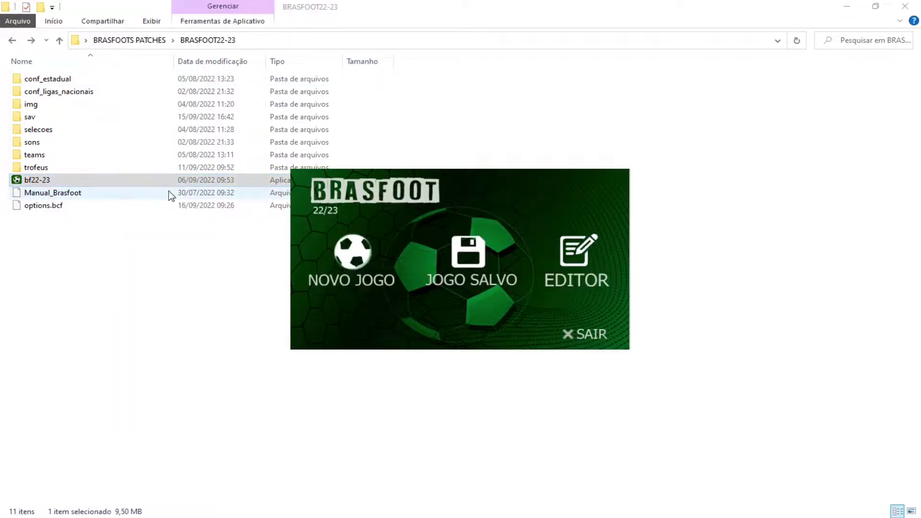
click(575, 257)
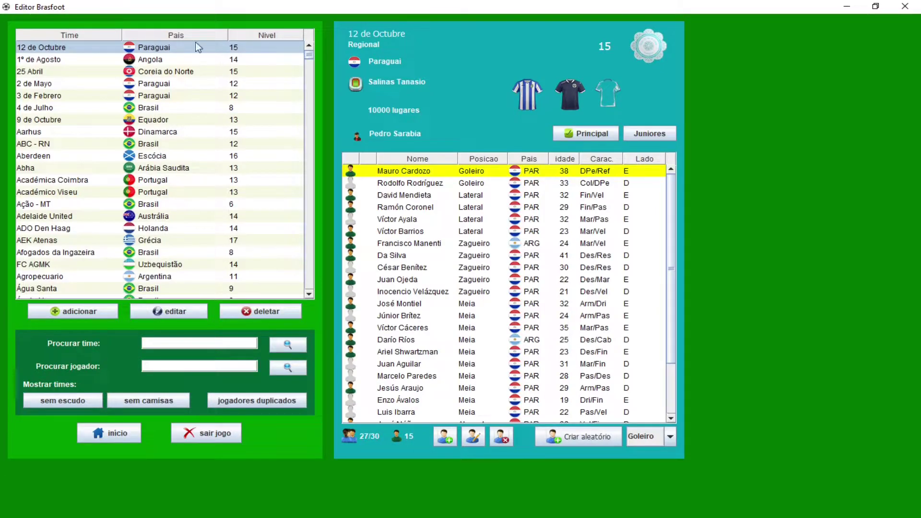
Sort the editor's team list by country and select Milan among the Italian clubs to check its shirts
click(195, 36)
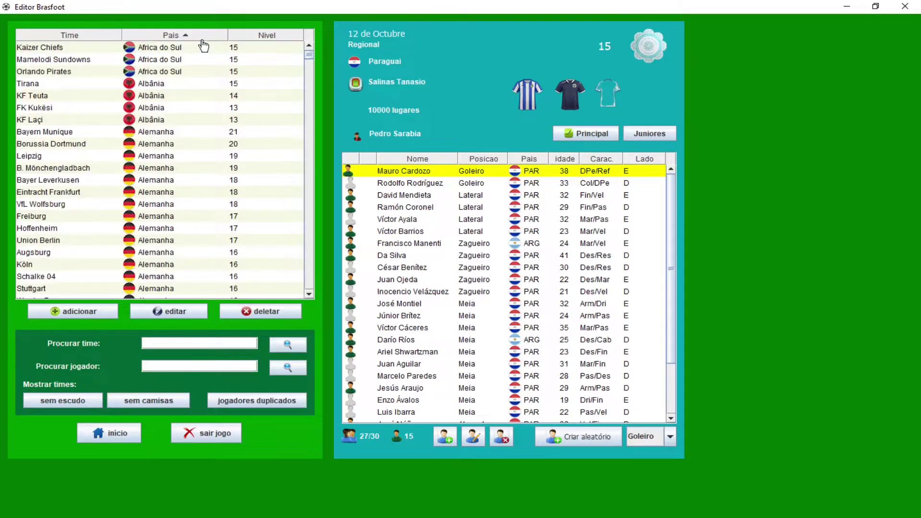
drag(309, 57, 309, 225)
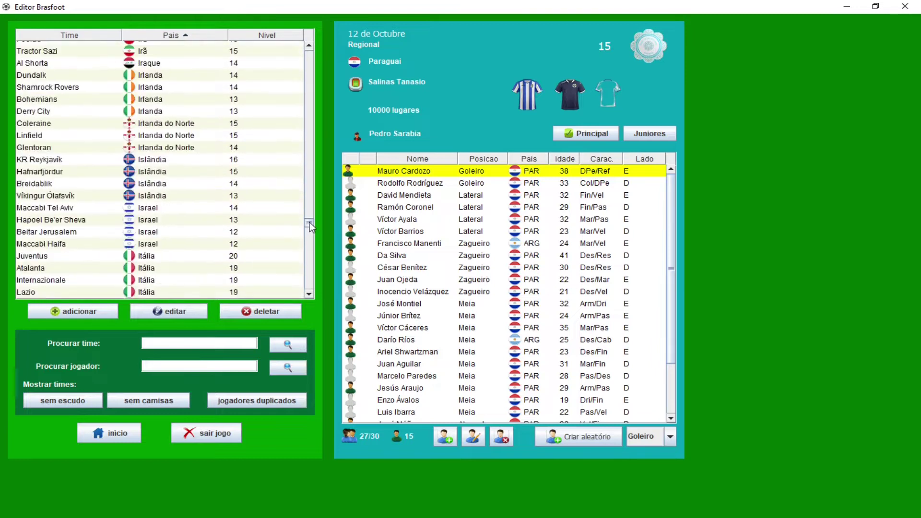
scroll(67, 267, down, 1)
scroll(53, 259, down, 2)
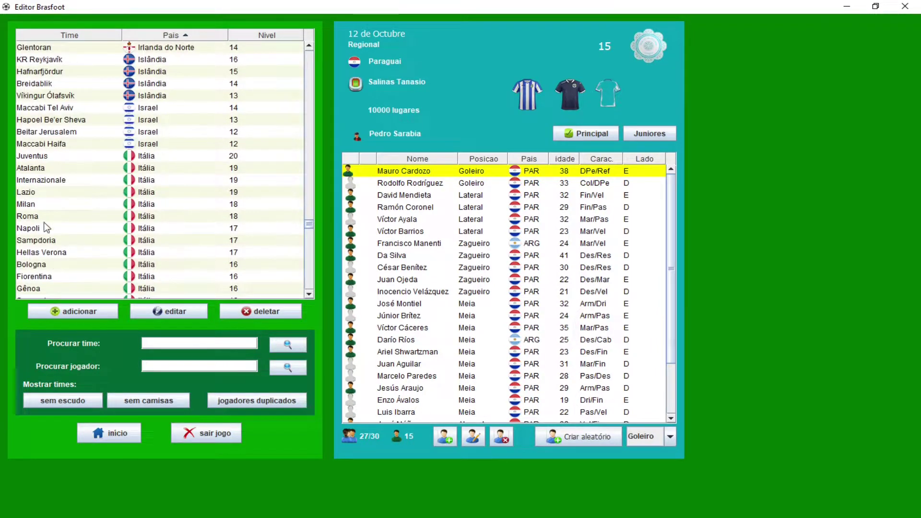
click(43, 206)
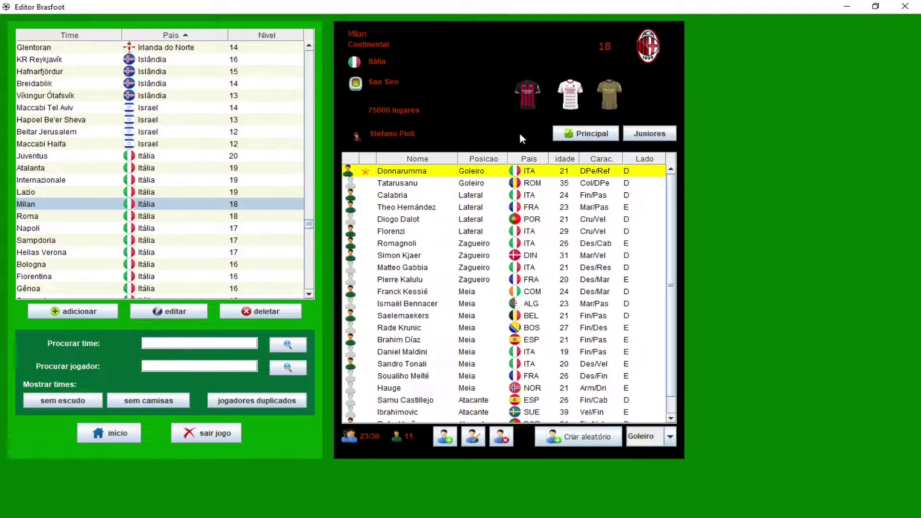
Leave the team editor for the start screen and exit the game
click(104, 431)
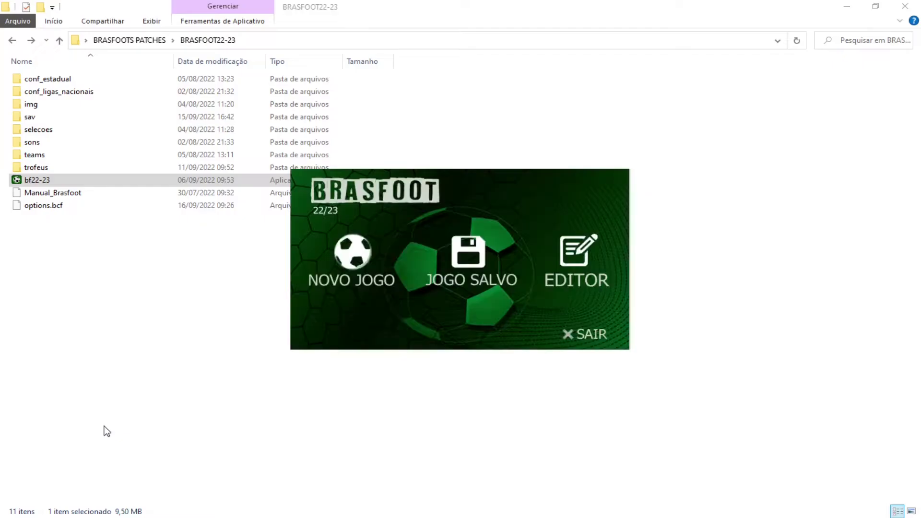
click(580, 335)
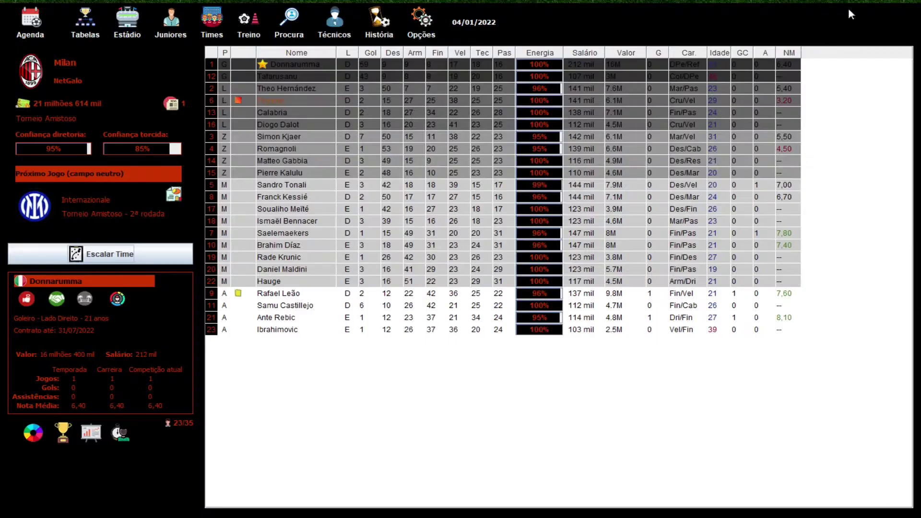